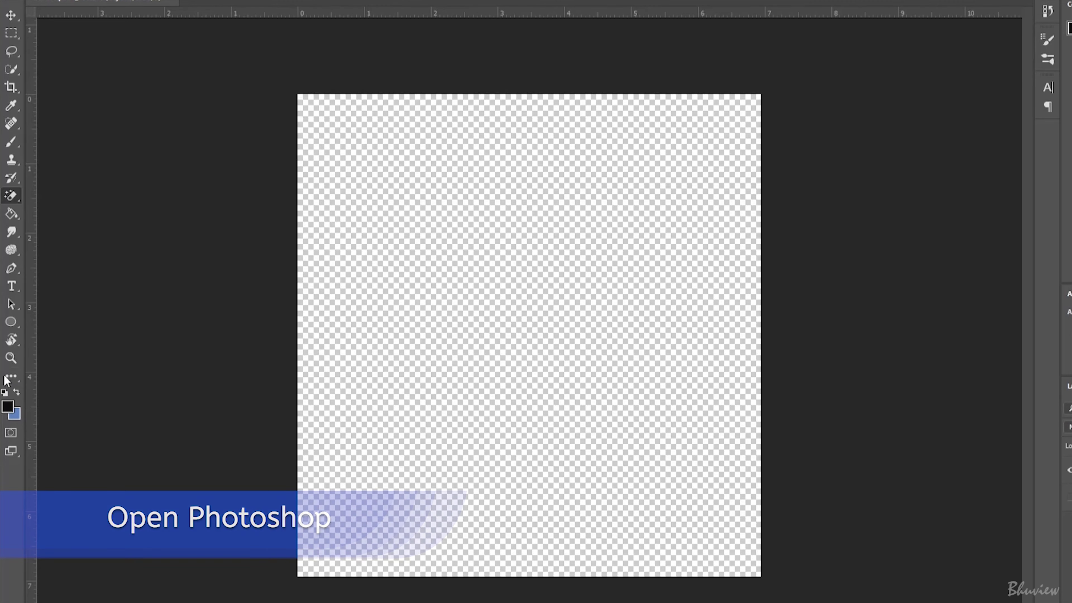
# - Open the foreground colour picker on the new blank transparent square canvas
pyautogui.click(7, 406)
# - Set the foreground to light cyan (81efff) and Paint Bucket fill the canvas
pyautogui.write('f35113')
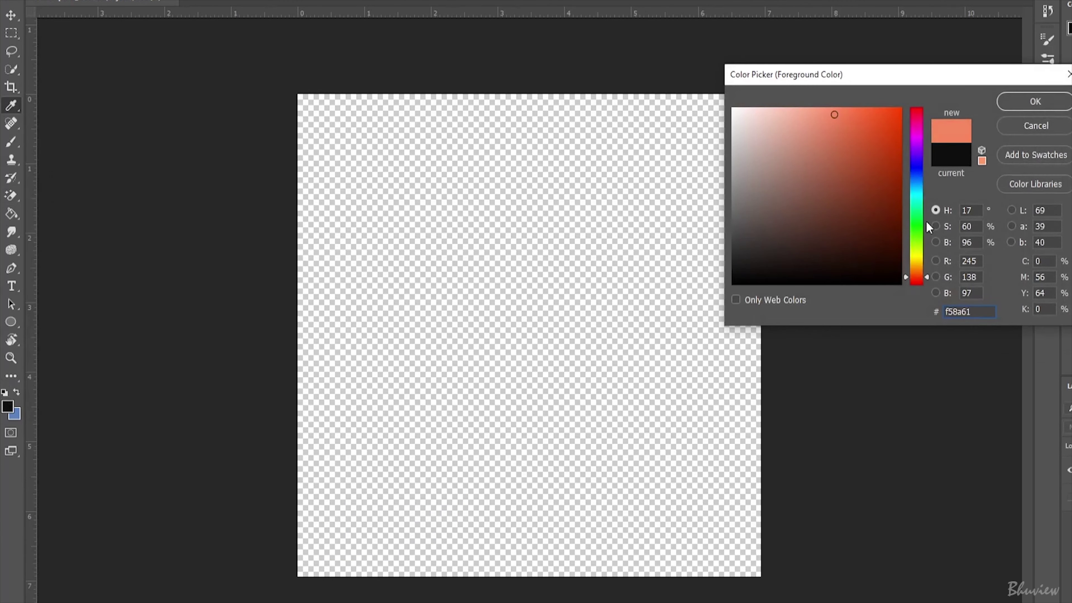
pyautogui.click(915, 193)
pyautogui.moveTo(833, 112)
pyautogui.mouseDown()
pyautogui.moveTo(785, 111)
pyautogui.moveTo(815, 108)
pyautogui.mouseUp()
pyautogui.click(1022, 105)
pyautogui.click(11, 214)
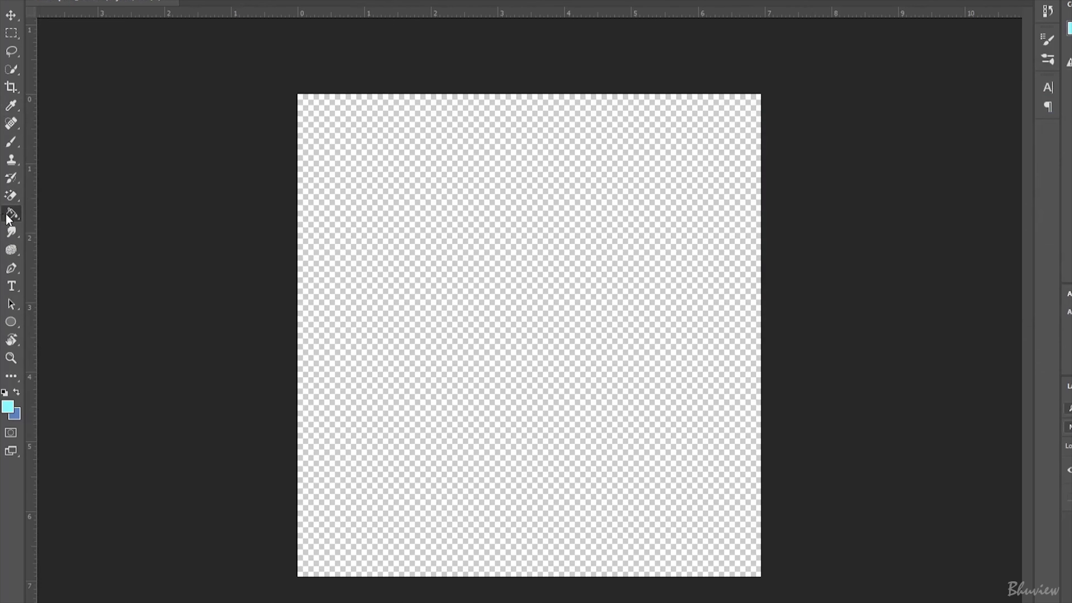
pyautogui.click(508, 198)
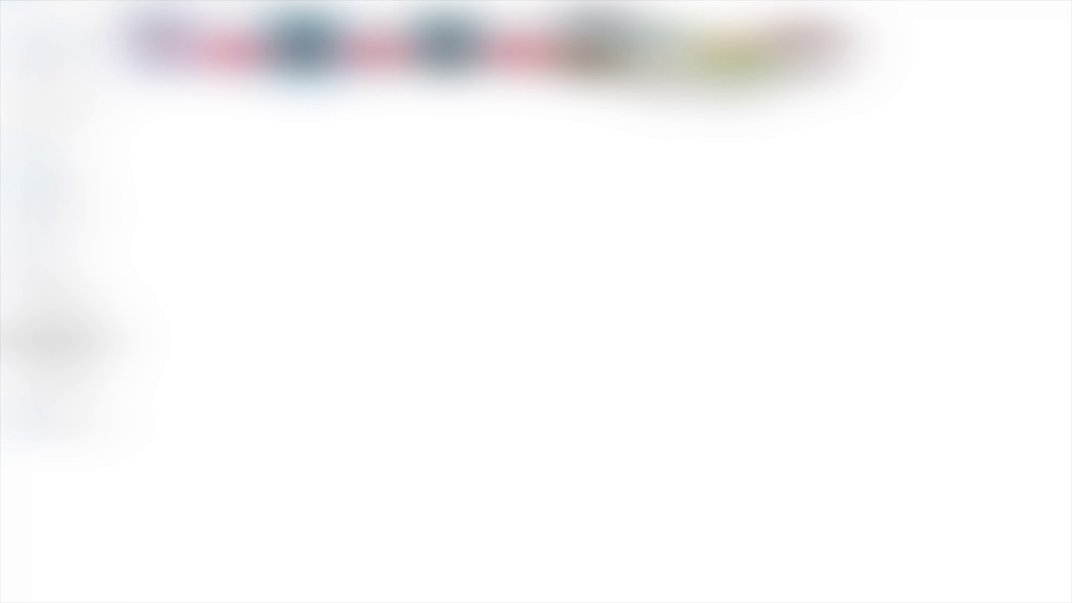
# - Commit the placed face image, rasterize it, and Magic Erase its blue background
pyautogui.press('Return')
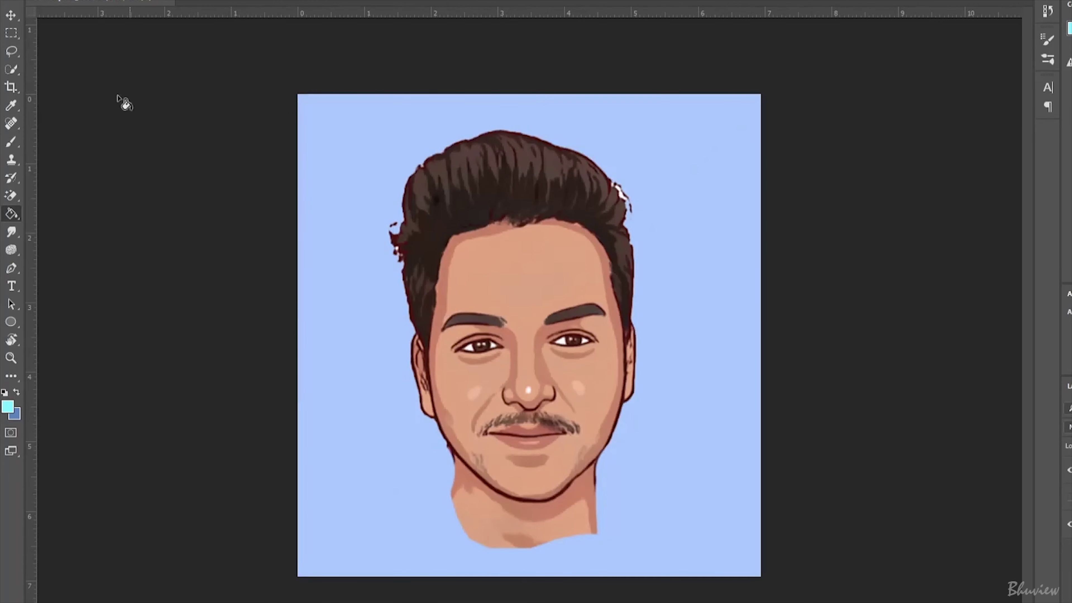
pyautogui.press('e')
pyautogui.click(359, 194)
pyautogui.click(598, 230)
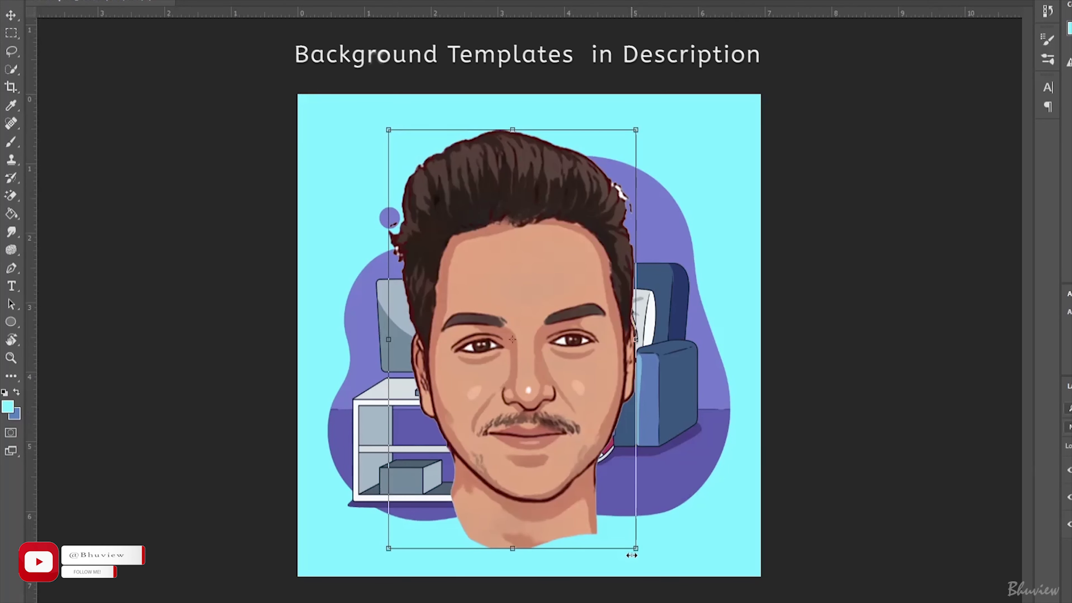
# - Move the shrunken face onto the gamer's body and commit the placement
pyautogui.moveTo(483, 255); pyautogui.dragTo(622, 298)
pyautogui.press('Return')
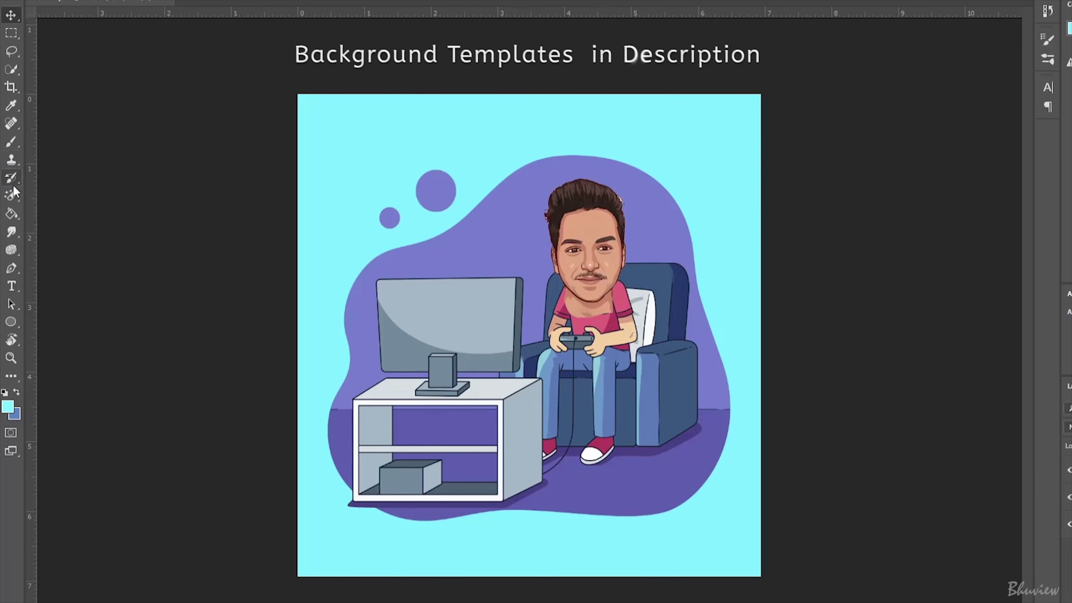
pyautogui.click(11, 195)
pyautogui.rightClick(11, 195)
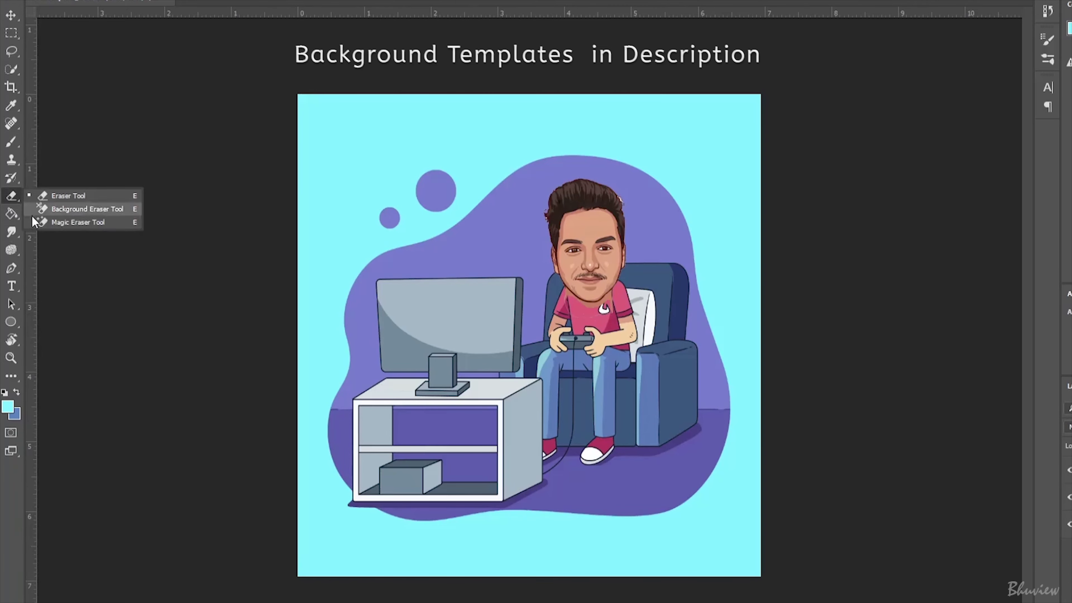
pyautogui.click(64, 223)
pyautogui.hotkey('ctrl', '+')
pyautogui.hotkey('ctrl', '+')
pyautogui.rightClick(11, 196)
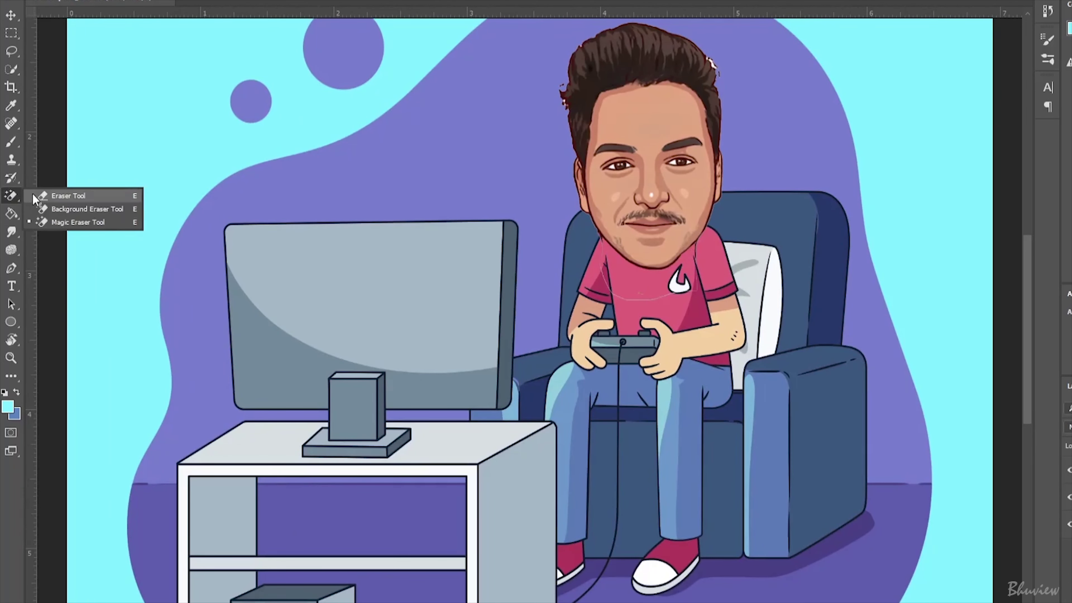
pyautogui.click(63, 195)
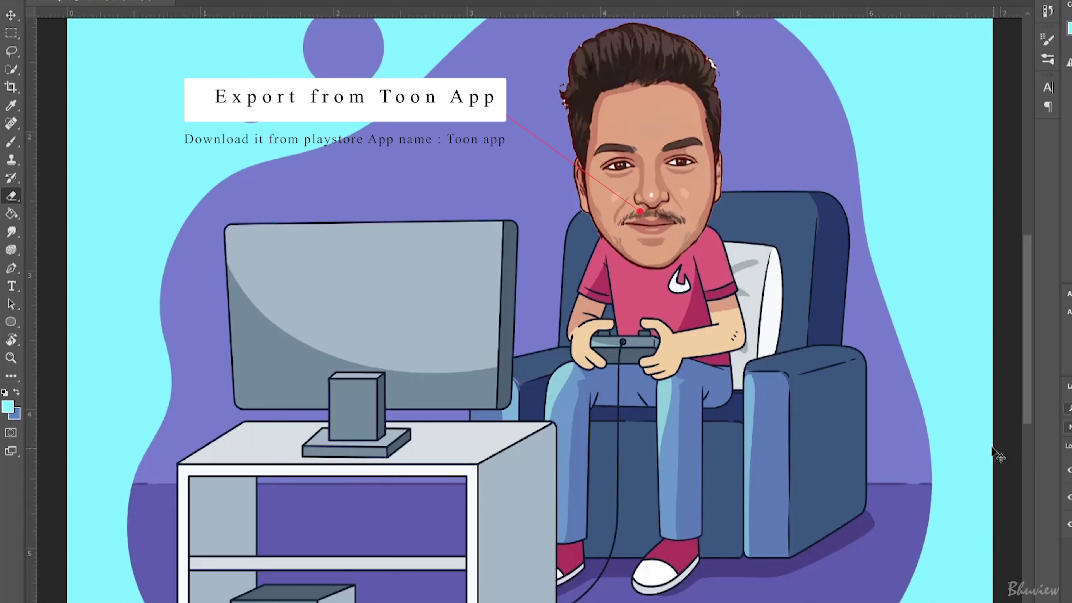
# - Scale the head down and position it on the body's neck
pyautogui.hotkey('ctrl', 't')
pyautogui.moveTo(725, 273); pyautogui.dragTo(646, 172)
pyautogui.moveTo(604, 98); pyautogui.dragTo(635, 182)
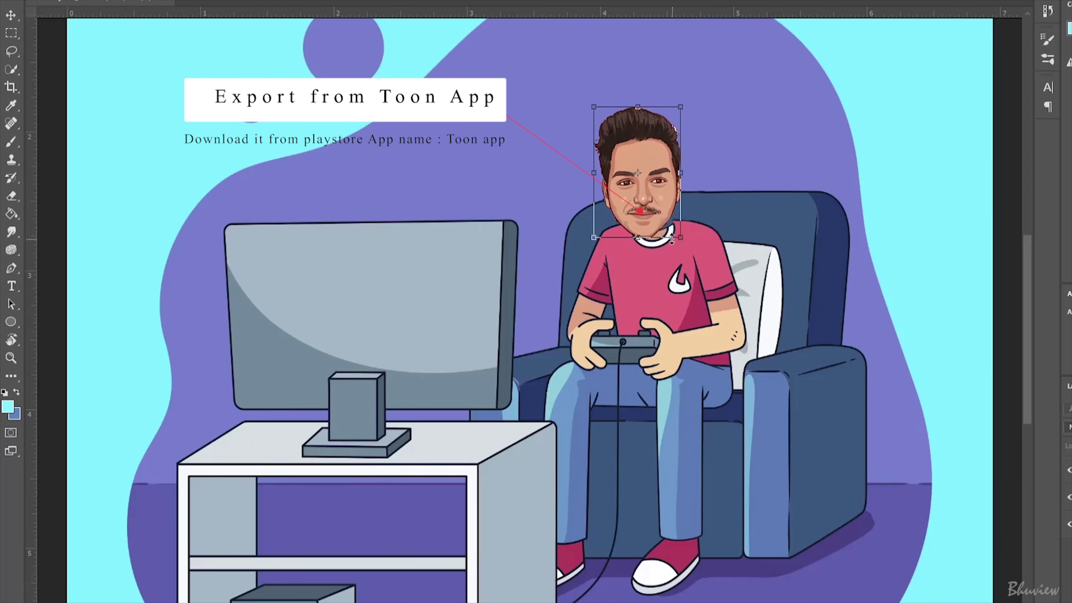
pyautogui.moveTo(671, 239)
pyautogui.mouseDown()
pyautogui.moveTo(702, 255)
pyautogui.moveTo(662, 242)
pyautogui.mouseUp()
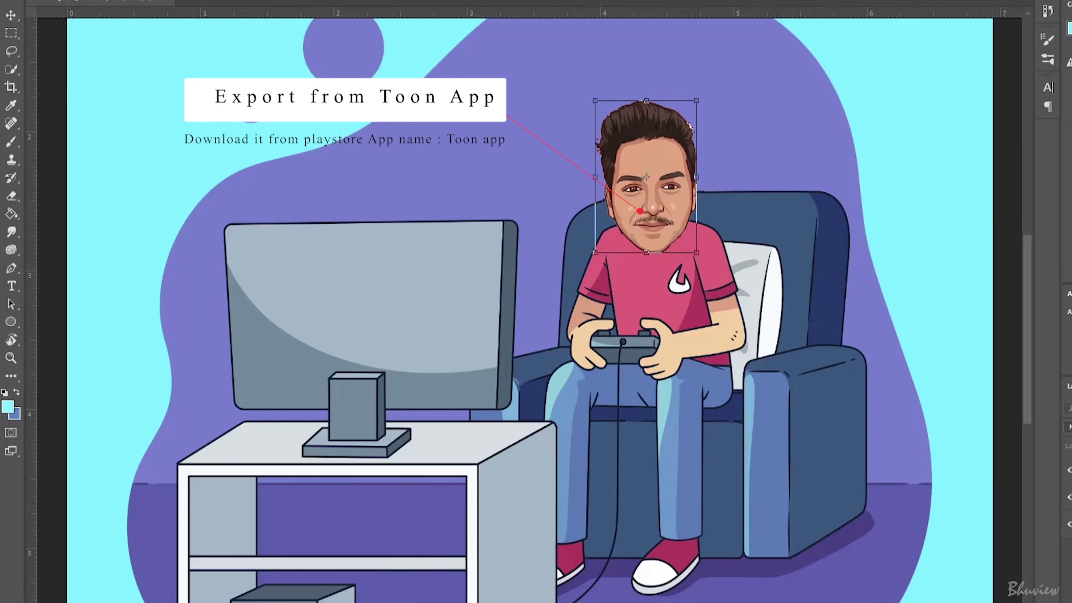
pyautogui.press('Return')
pyautogui.press('e')
pyautogui.hotkey('ctrl', '-')
pyautogui.hotkey('ctrl', '-')
pyautogui.hotkey('ctrl', '+')
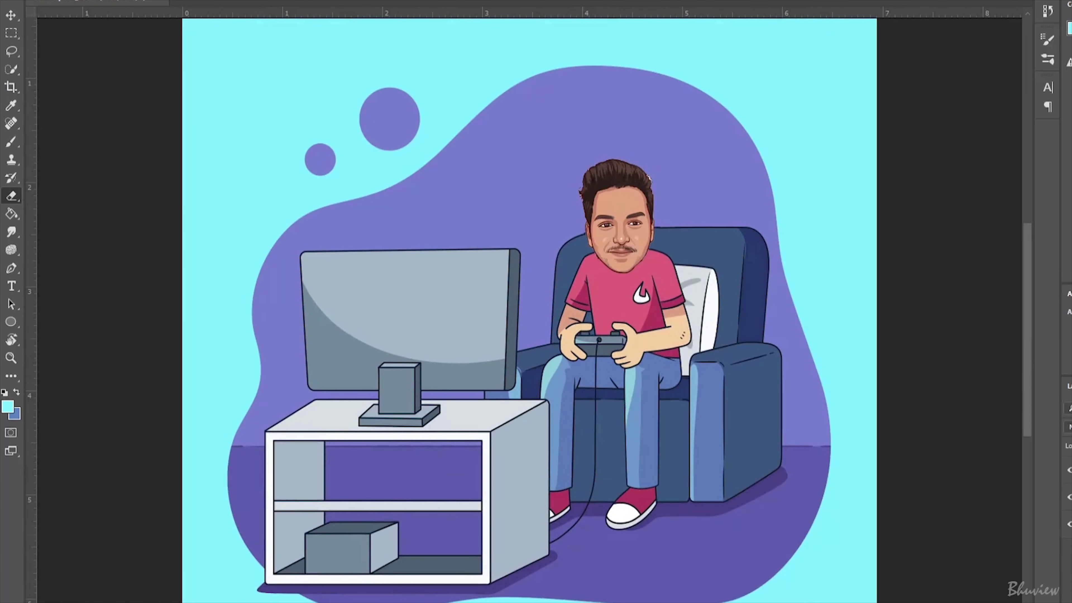
# - Nudge the head slightly into place on the neck and zoom in on it
pyautogui.hotkey('ctrl', 't')
pyautogui.moveTo(651, 274); pyautogui.dragTo(652, 277)
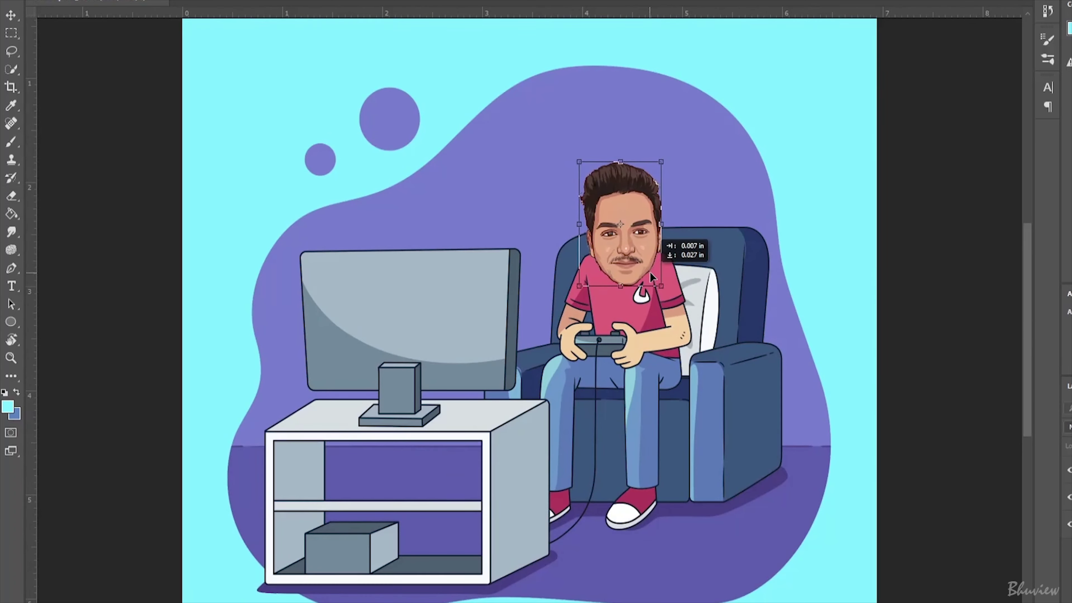
pyautogui.rightClick(633, 252)
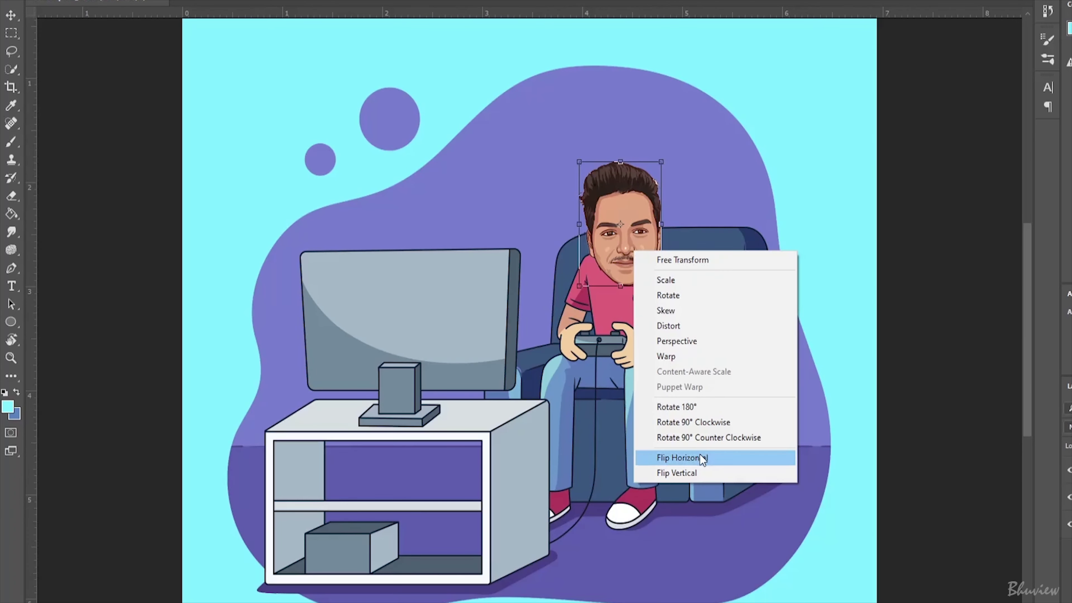
pyautogui.press('Escape')
pyautogui.press('Return')
pyautogui.hotkey('ctrl', '+')
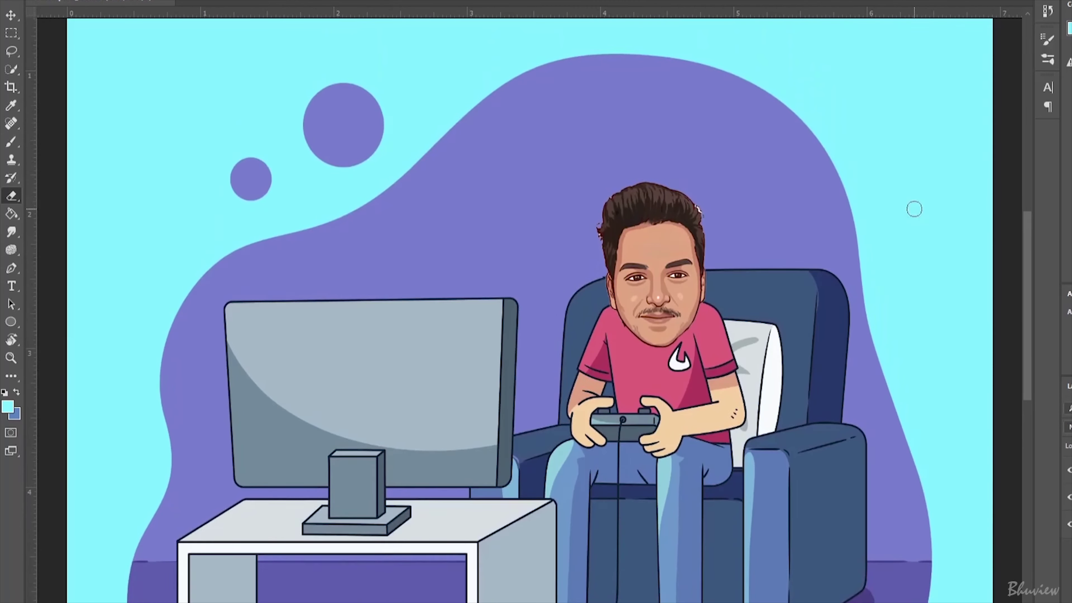
pyautogui.hotkey('ctrl', '+')
pyautogui.hotkey('ctrl', '+')
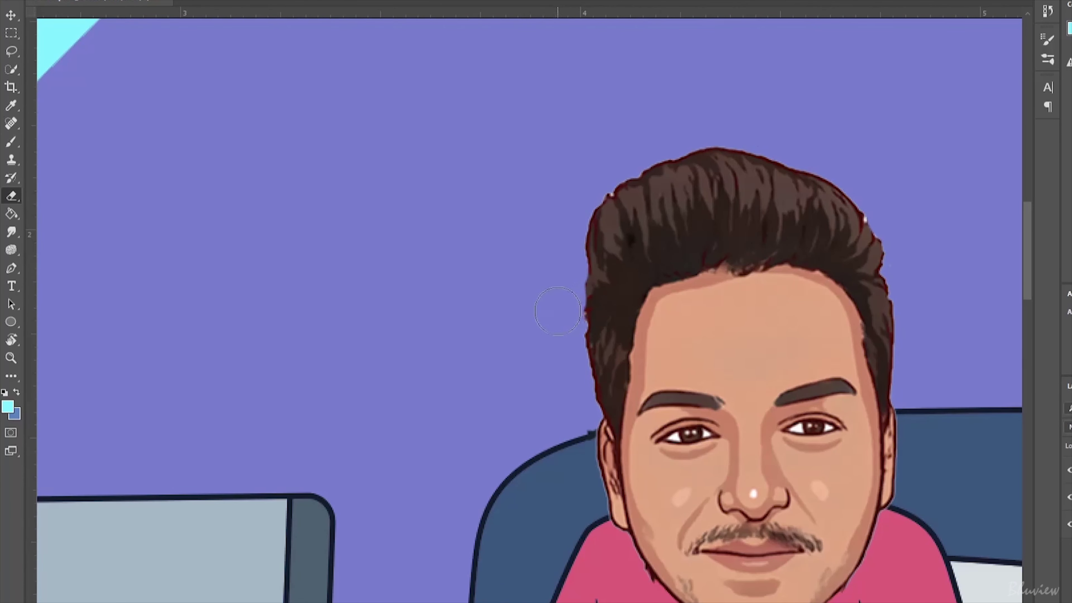
# - Smudge the left, right and top hair edges to blend away white specks
pyautogui.scroll(2, 637, 265)
pyautogui.click(11, 231)
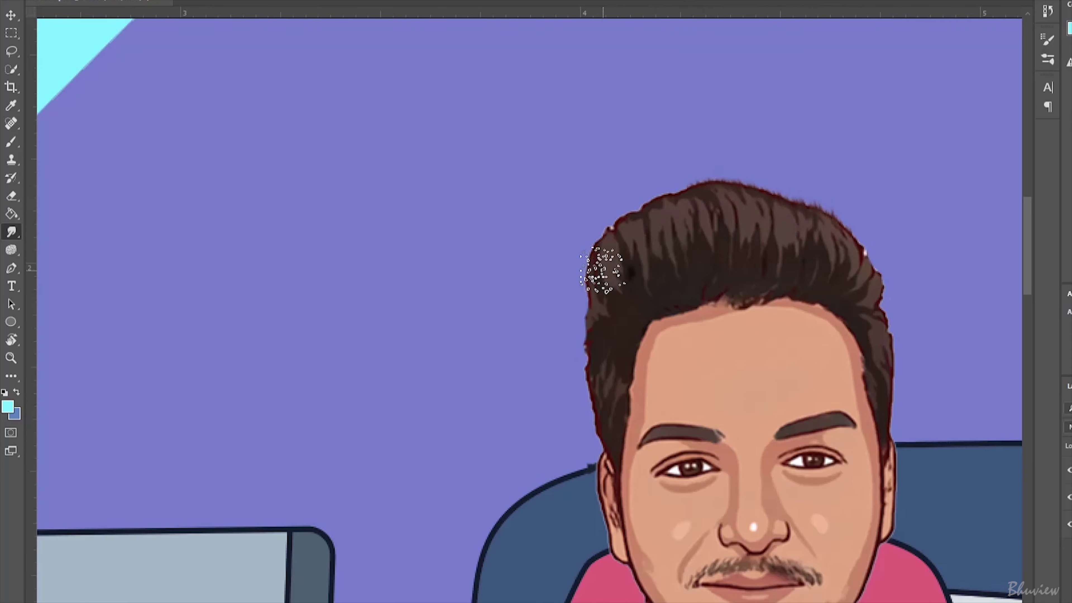
pyautogui.moveTo(603, 263); pyautogui.dragTo(652, 205)
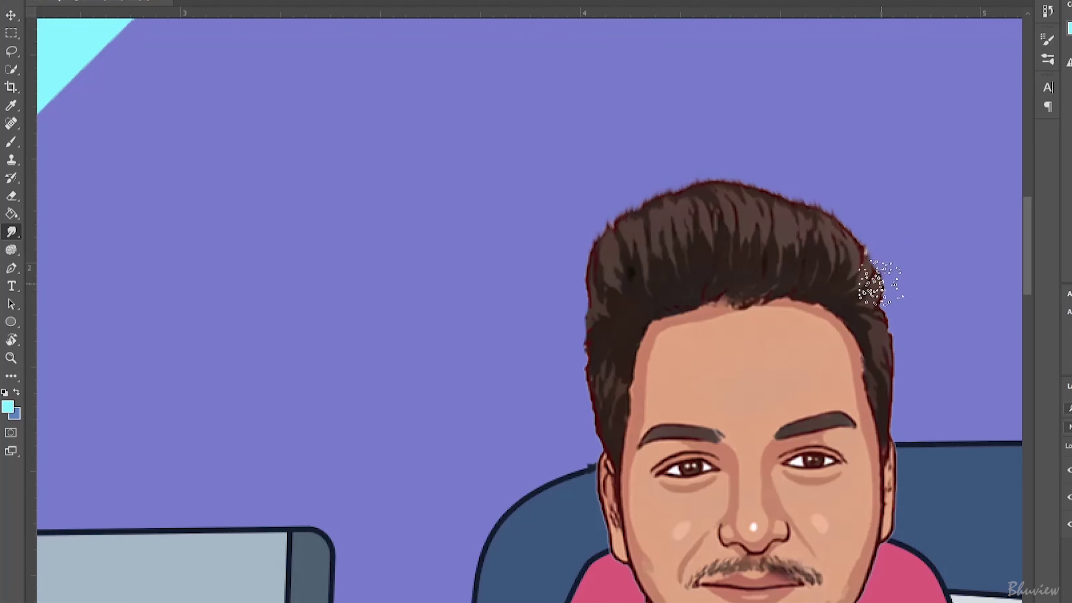
pyautogui.moveTo(866, 282); pyautogui.dragTo(848, 236)
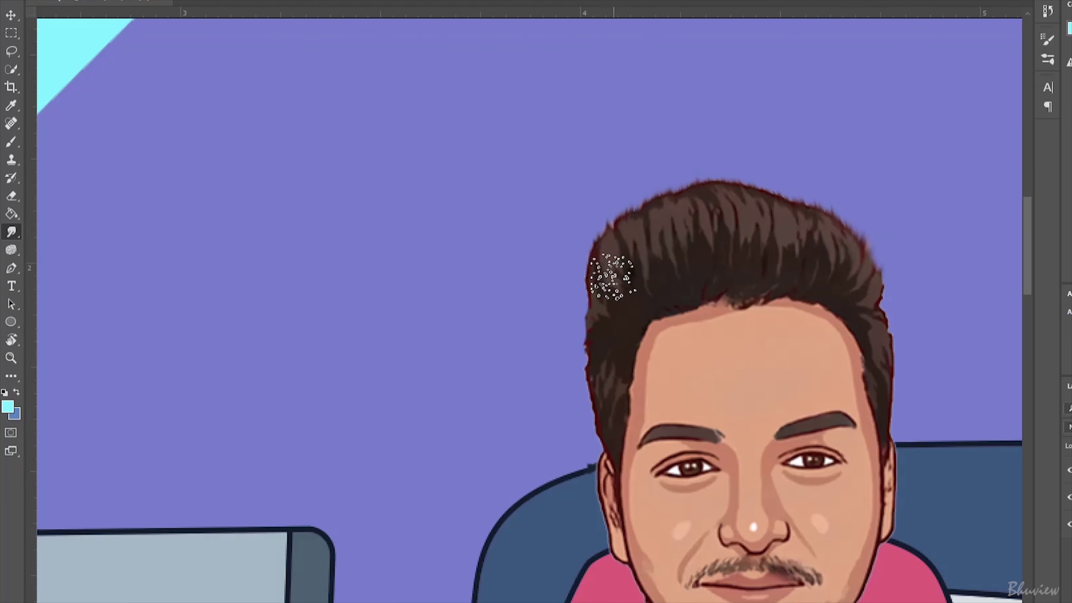
pyautogui.moveTo(610, 275)
pyautogui.mouseDown()
pyautogui.moveTo(651, 211)
pyautogui.moveTo(719, 198)
pyautogui.moveTo(790, 220)
pyautogui.mouseUp()
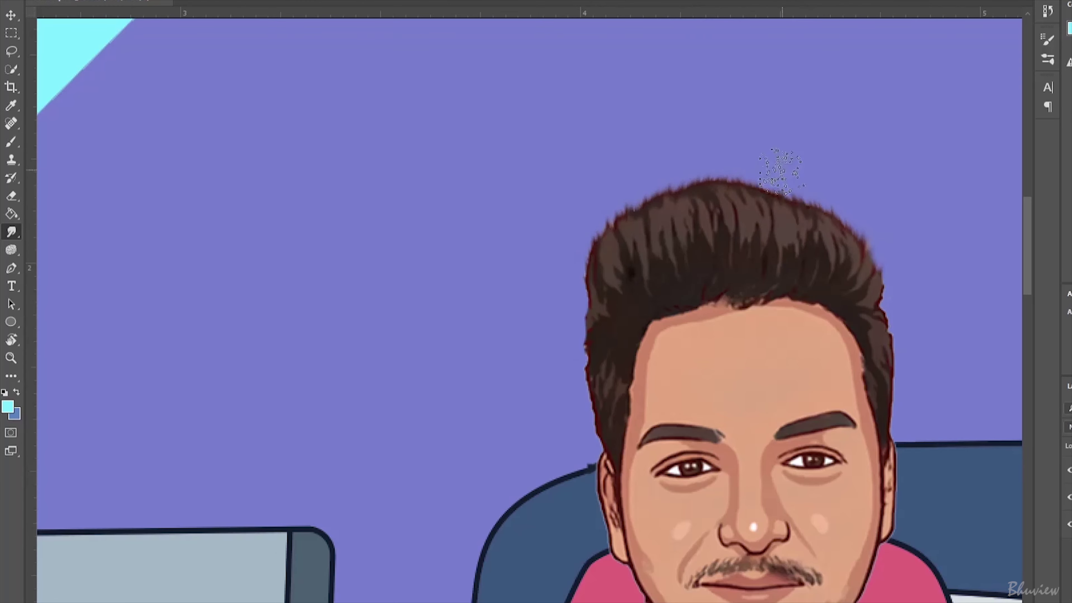
pyautogui.hotkey('ctrl', '0')
# - Shift the head slightly to the right on the body
pyautogui.press('v')
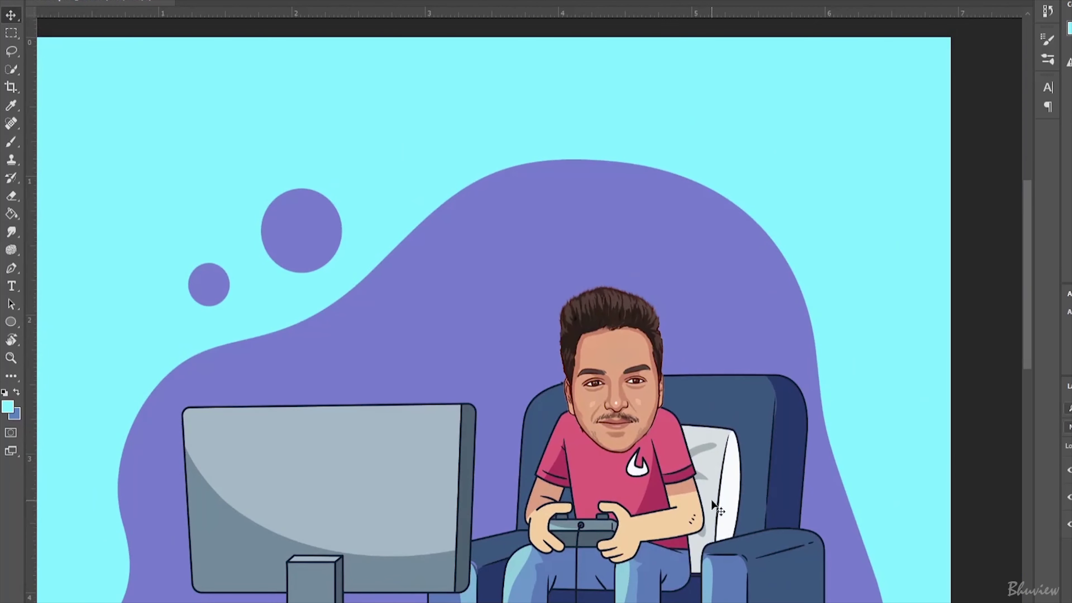
pyautogui.moveTo(609, 398)
pyautogui.mouseDown()
pyautogui.moveTo(600, 377)
pyautogui.moveTo(636, 398)
pyautogui.mouseUp()
pyautogui.hotkey('ctrl', '-')
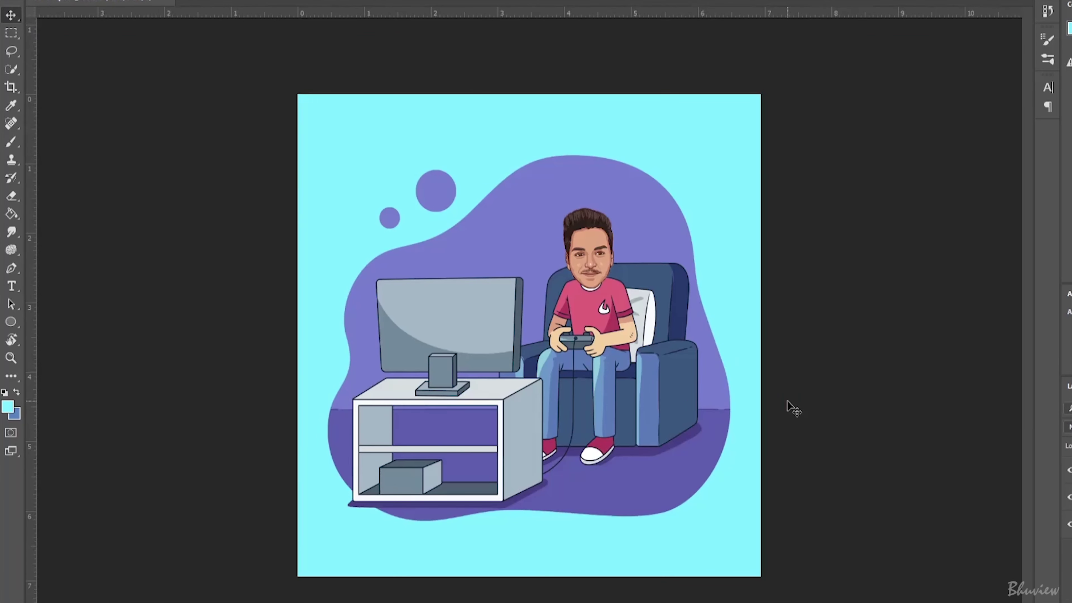
# - Apply Camera Raw grain with Amount 21, Size 17 and Roughness 19
pyautogui.click(198, 1)
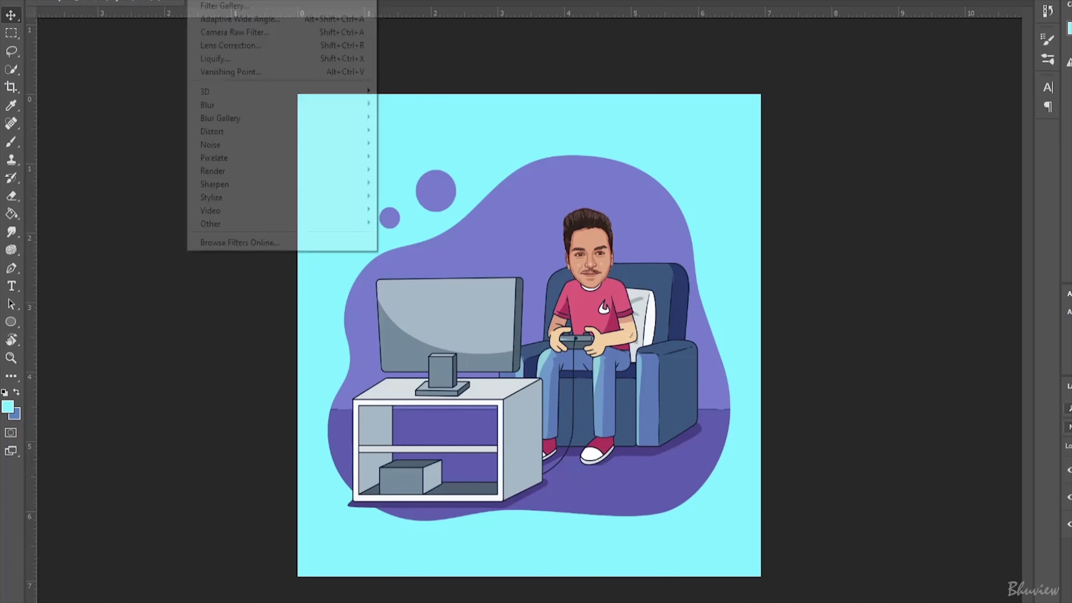
pyautogui.click(234, 31)
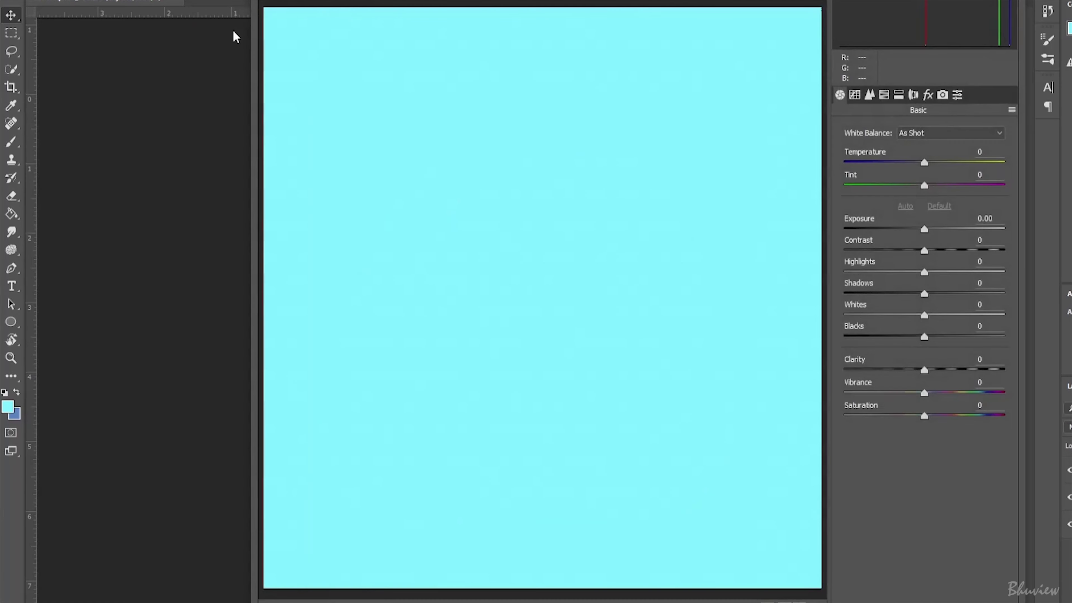
pyautogui.click(927, 95)
pyautogui.click(883, 204)
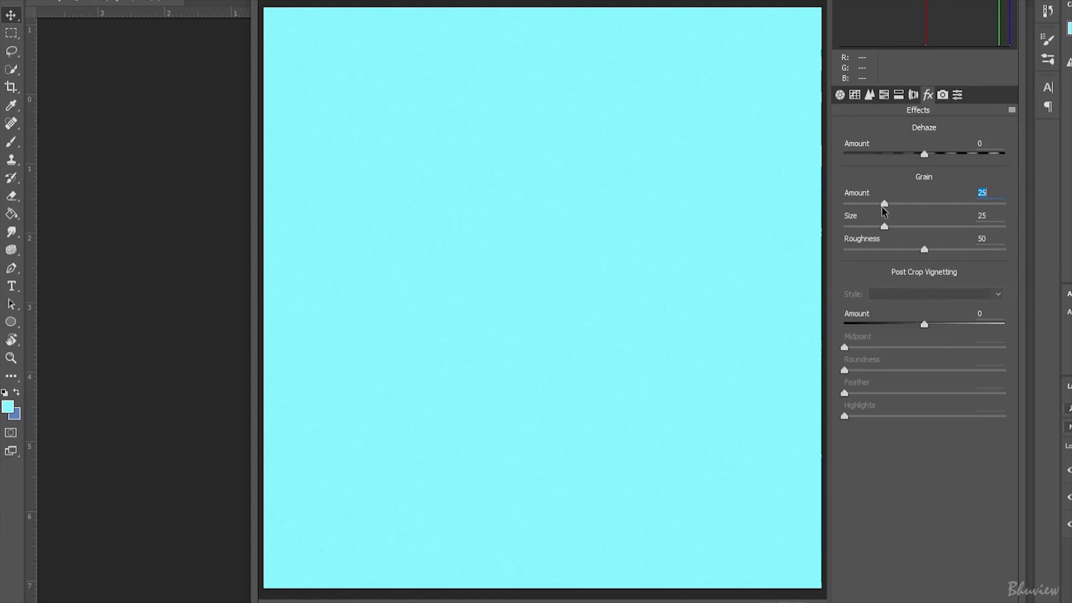
pyautogui.moveTo(869, 228); pyautogui.dragTo(871, 227)
pyautogui.click(872, 249)
pyautogui.press('Return')
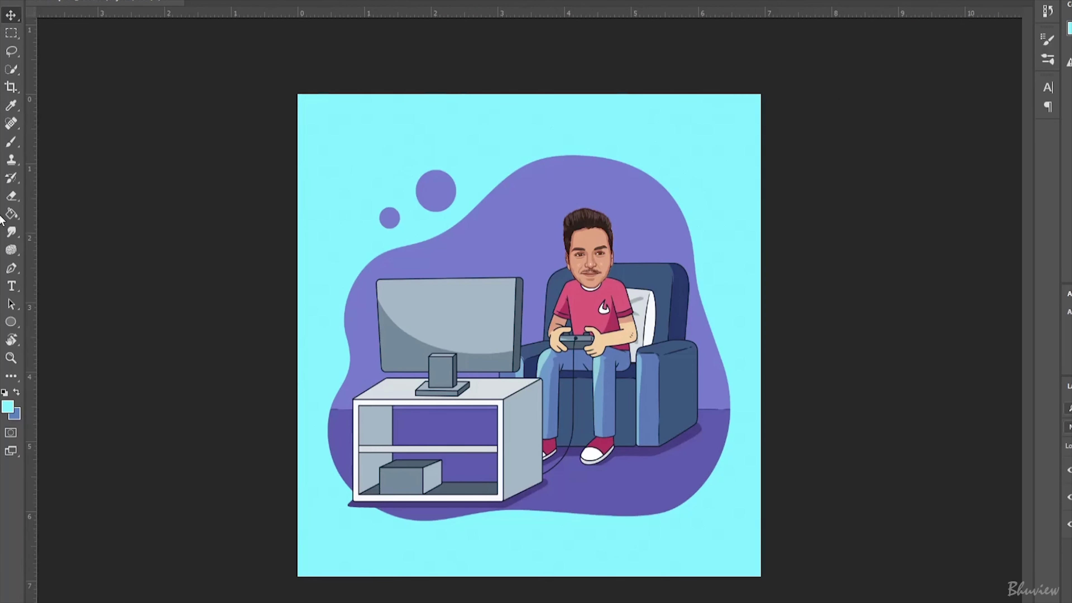
# - Fill the purple blob and both circles with bright yellow
pyautogui.click(7, 406)
pyautogui.click(920, 248)
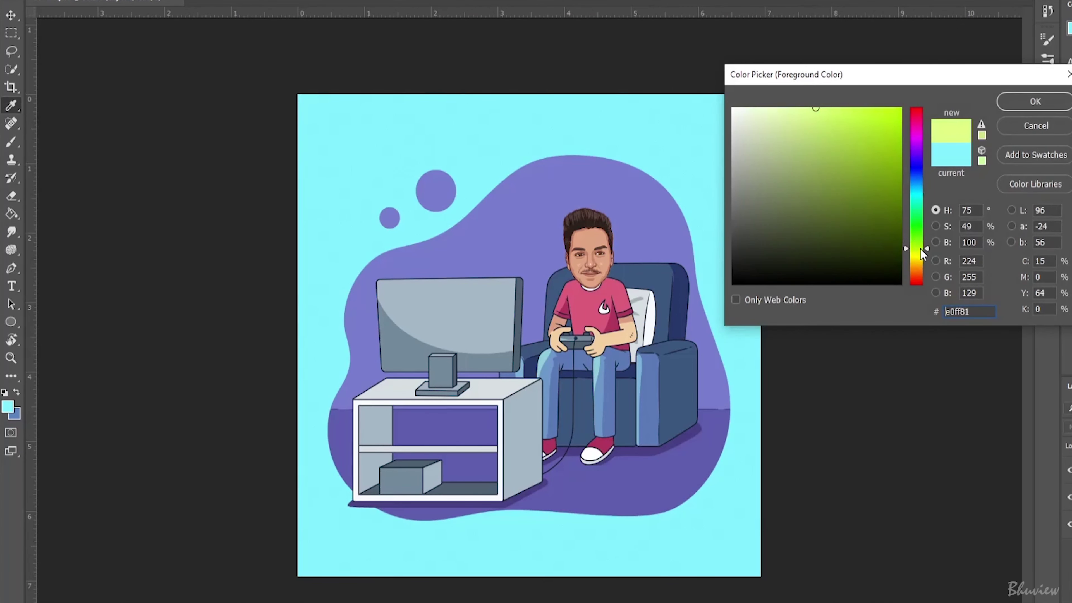
pyautogui.moveTo(921, 248); pyautogui.dragTo(920, 253)
pyautogui.click(901, 127)
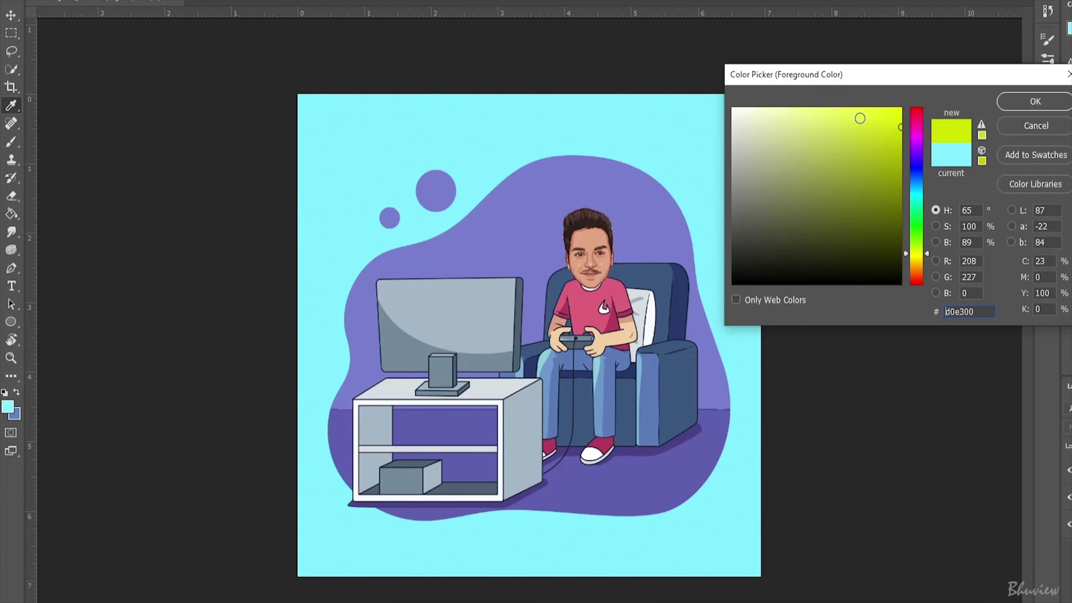
pyautogui.press('Return')
pyautogui.press('g')
pyautogui.click(717, 397)
pyautogui.click(436, 191)
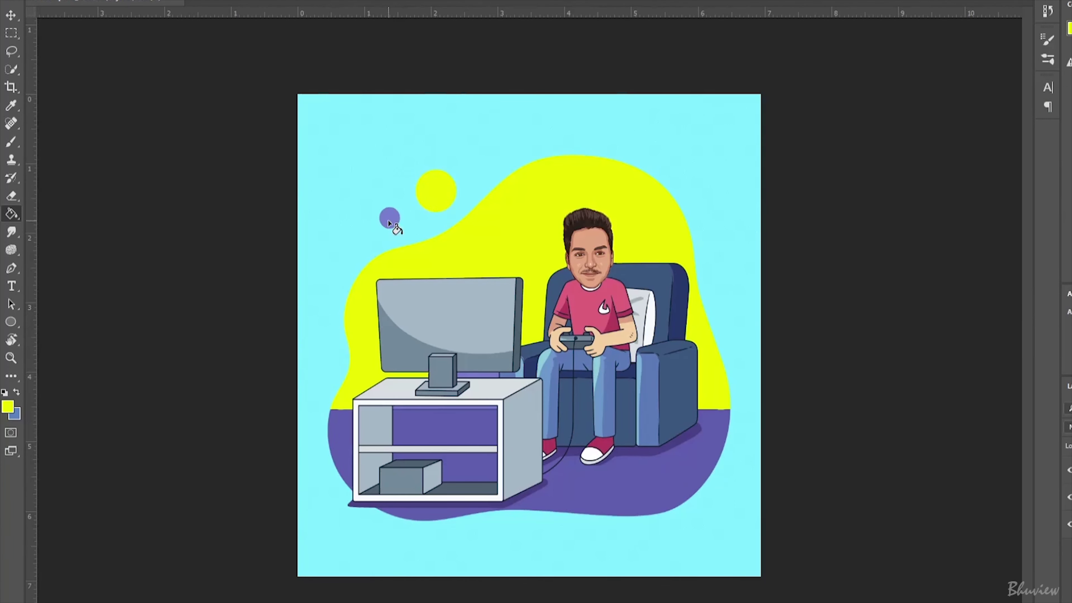
pyautogui.click(389, 218)
# - Fill the floor, TV-stand shelves and strip behind the TV with warmer yellow ffd800
pyautogui.click(8, 406)
pyautogui.moveTo(916, 250)
pyautogui.mouseDown()
pyautogui.moveTo(917, 271)
pyautogui.moveTo(919, 260)
pyautogui.mouseUp()
pyautogui.click(1035, 101)
pyautogui.click(675, 481)
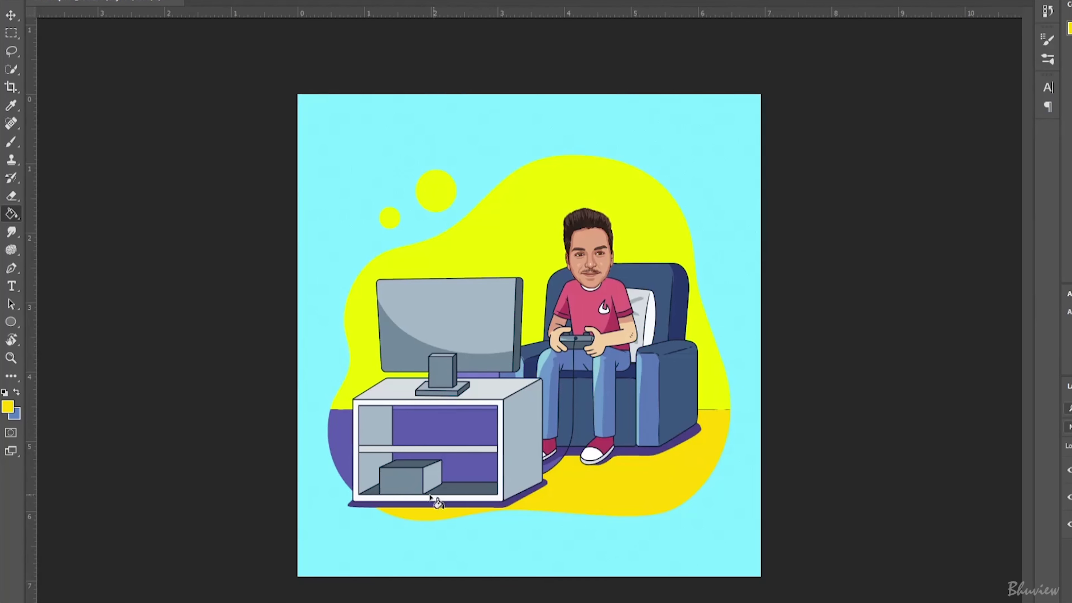
pyautogui.click(430, 439)
pyautogui.click(462, 475)
pyautogui.click(343, 439)
pyautogui.click(438, 412)
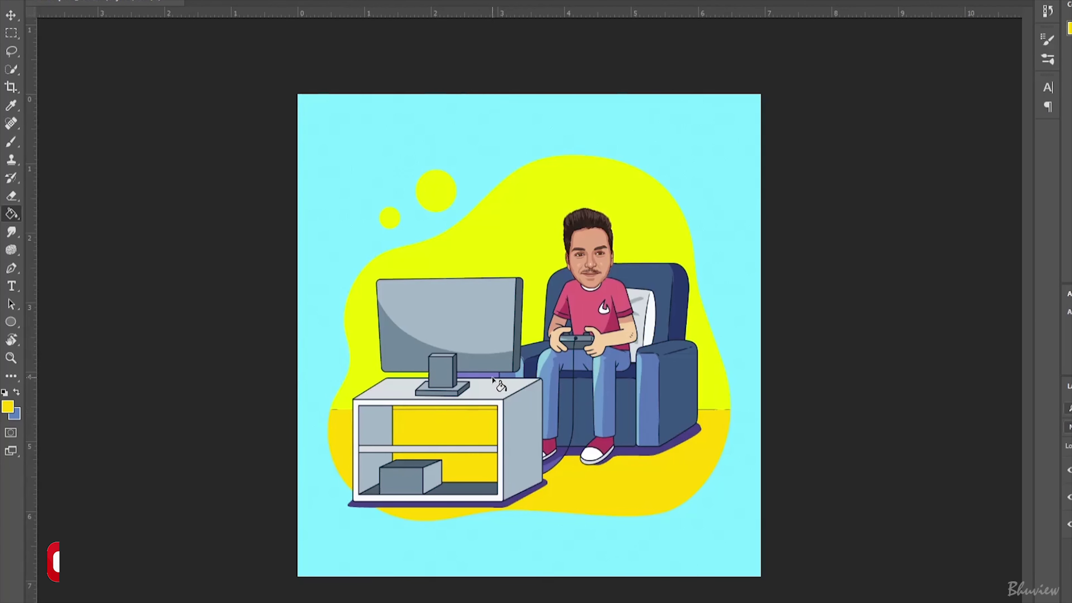
pyautogui.click(485, 374)
# - Refill the strip behind the TV with the blob's lime yellow
pyautogui.keyDown('alt'); pyautogui.click(471, 357); pyautogui.keyUp('alt')
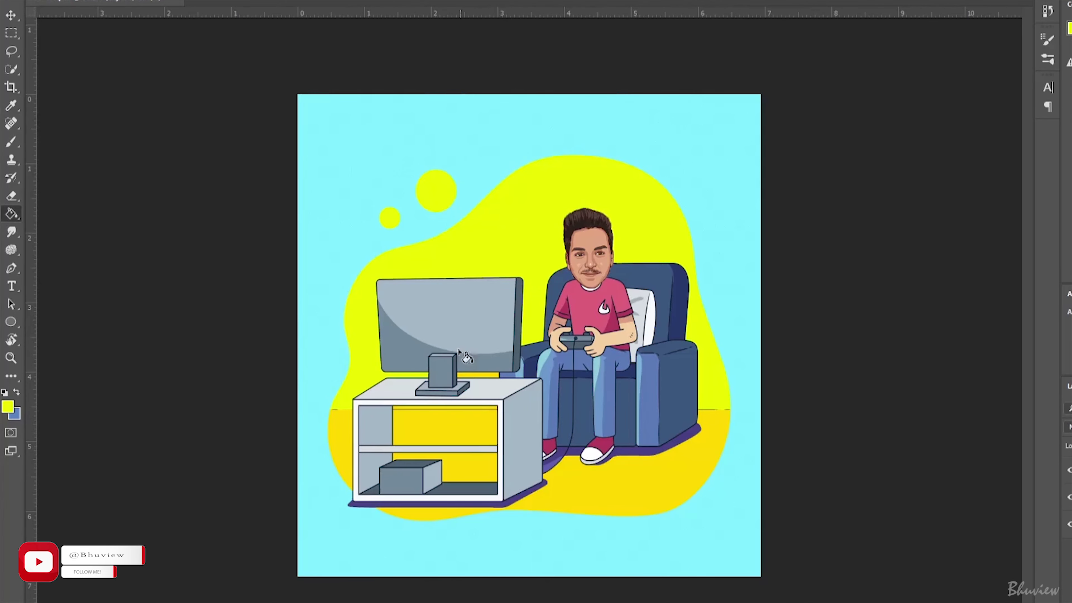
pyautogui.click(474, 376)
pyautogui.hotkey('ctrl', '-')
pyautogui.hotkey('ctrl', '-')
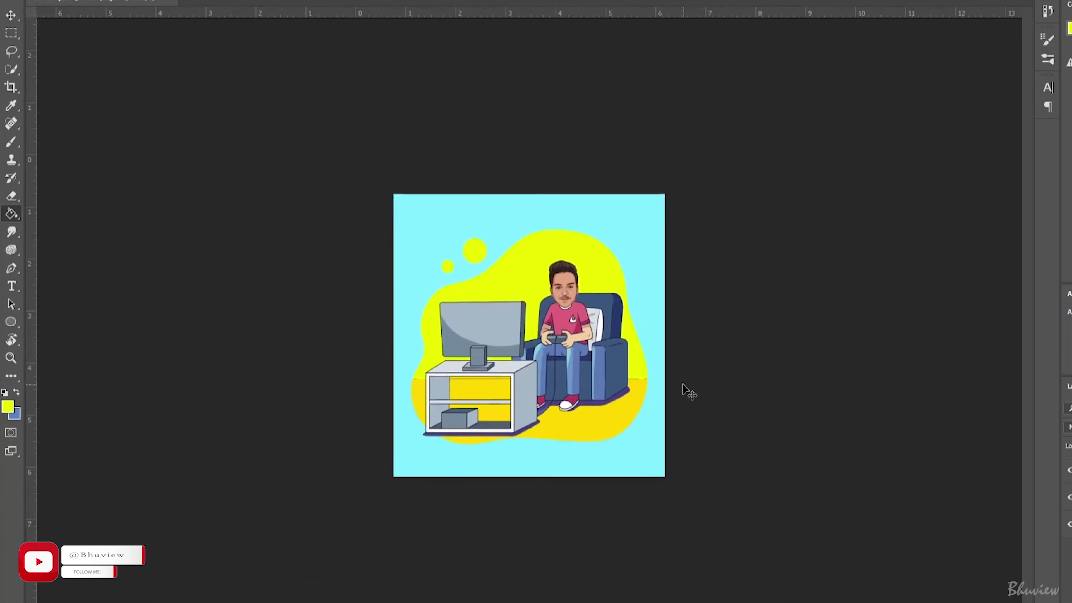
pyautogui.hotkey('ctrl', '+')
pyautogui.hotkey('ctrl', '+')
pyautogui.hotkey('ctrl', '-')
pyautogui.hotkey('ctrl', '+')
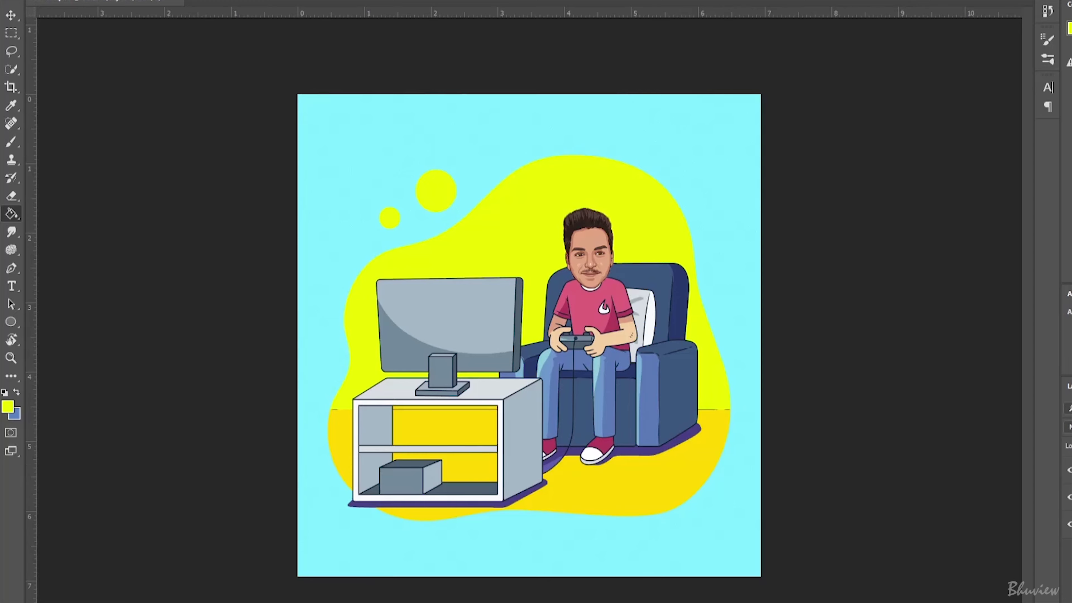
# - Add a Normal drop shadow to the blob layer: 25% opacity, 42 px distance, 95 px size
pyautogui.click(749, 430)
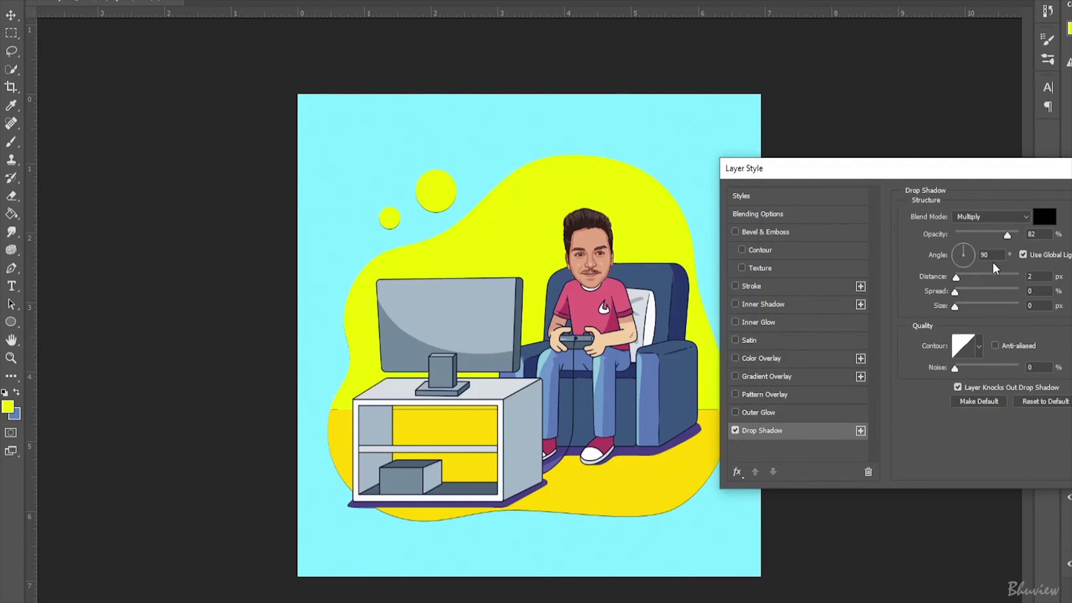
pyautogui.moveTo(956, 277); pyautogui.dragTo(972, 277)
pyautogui.click(990, 217)
pyautogui.click(979, 217)
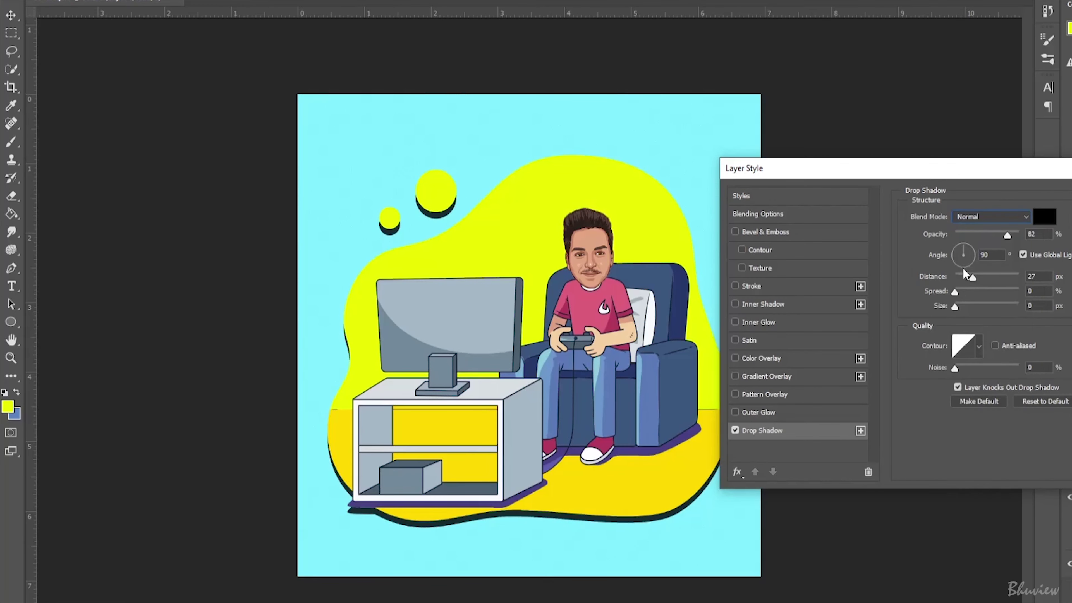
pyautogui.moveTo(1006, 237); pyautogui.dragTo(973, 236)
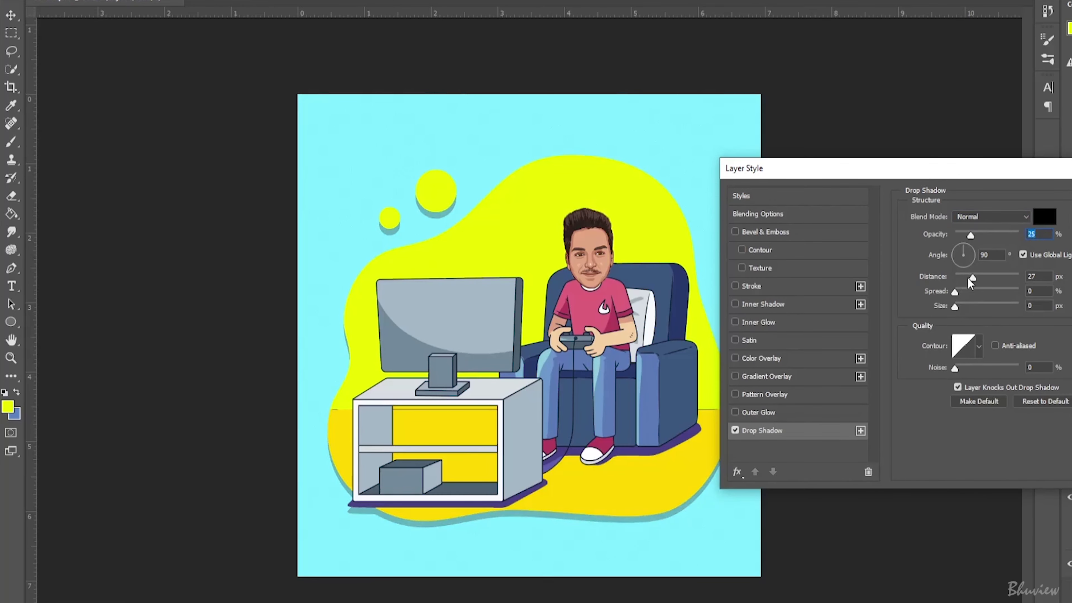
pyautogui.moveTo(968, 278)
pyautogui.mouseDown()
pyautogui.moveTo(983, 283)
pyautogui.moveTo(981, 305)
pyautogui.moveTo(962, 293)
pyautogui.mouseUp()
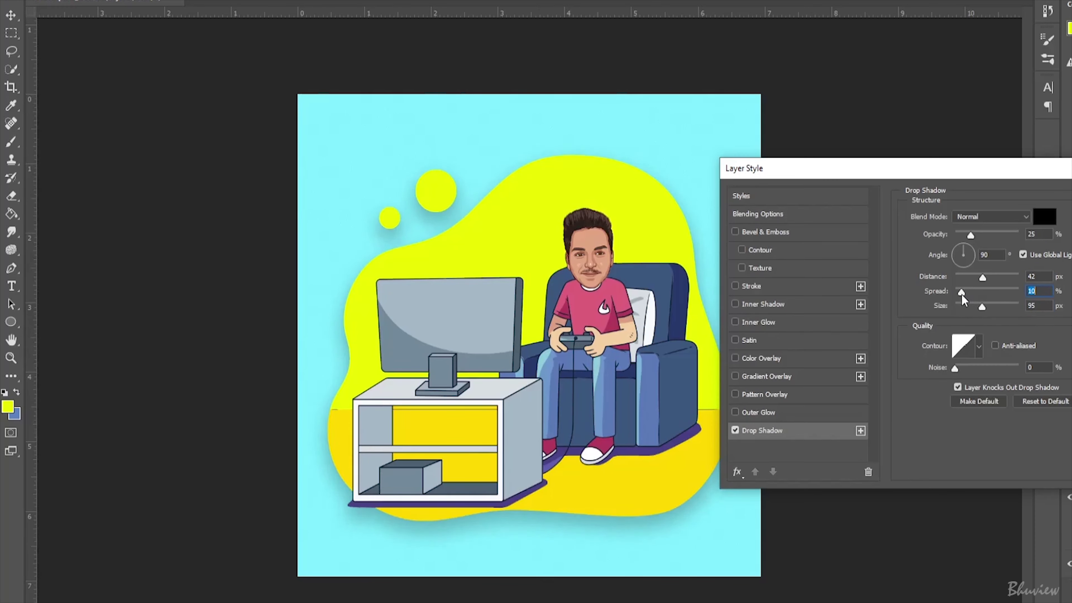
pyautogui.press('Return')
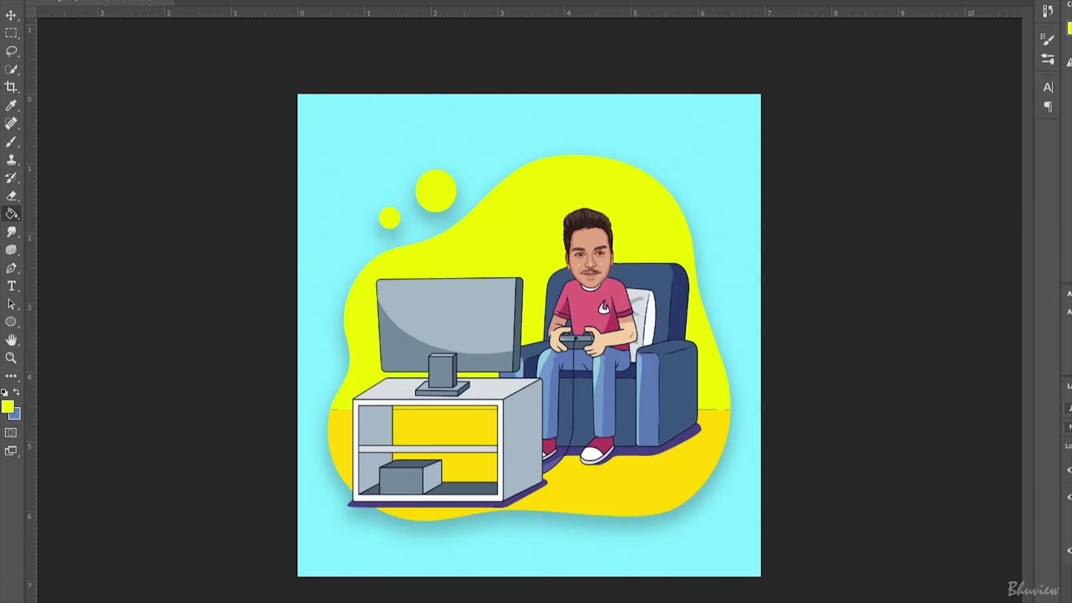
# - Sample the face's skin colour and select the hands and forearms, excluding the controller
pyautogui.rightClick(11, 140)
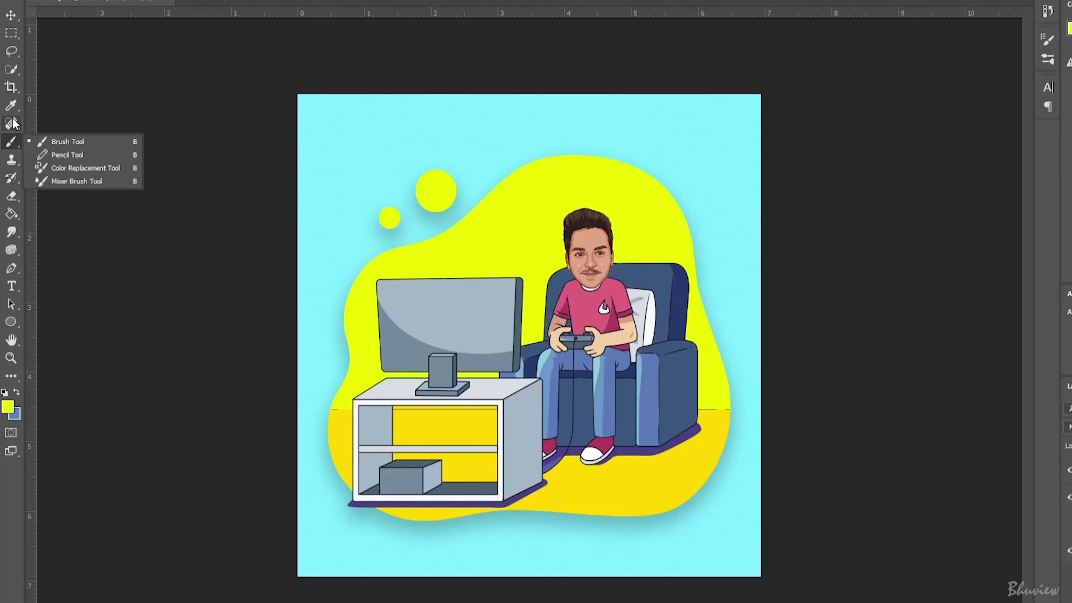
pyautogui.click(72, 142)
pyautogui.scroll(3, 705, 225)
pyautogui.hscroll(2, 728, 231)
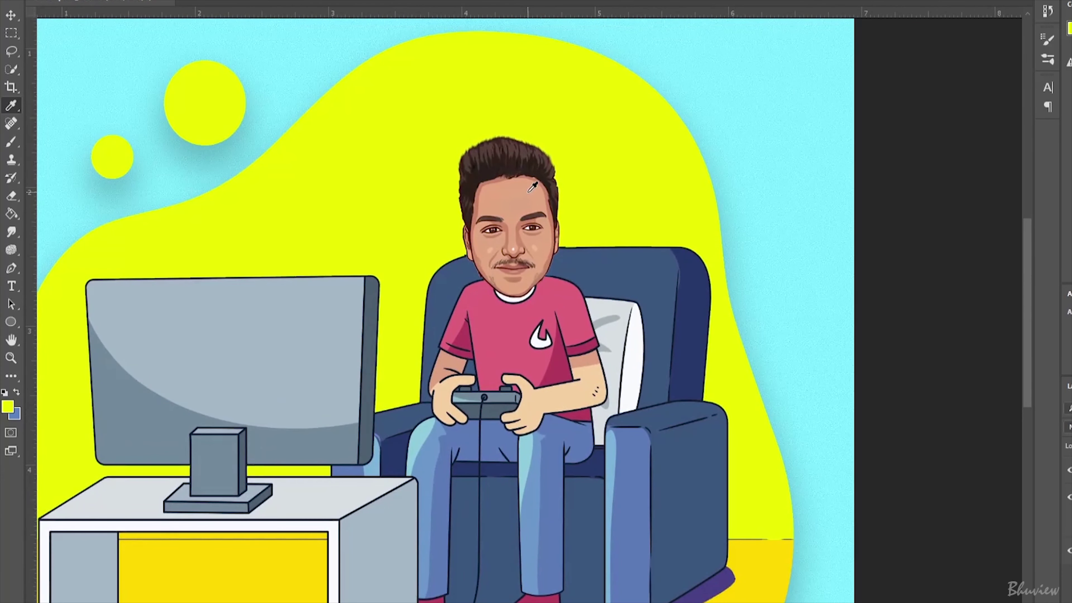
pyautogui.click(556, 269)
pyautogui.click(11, 70)
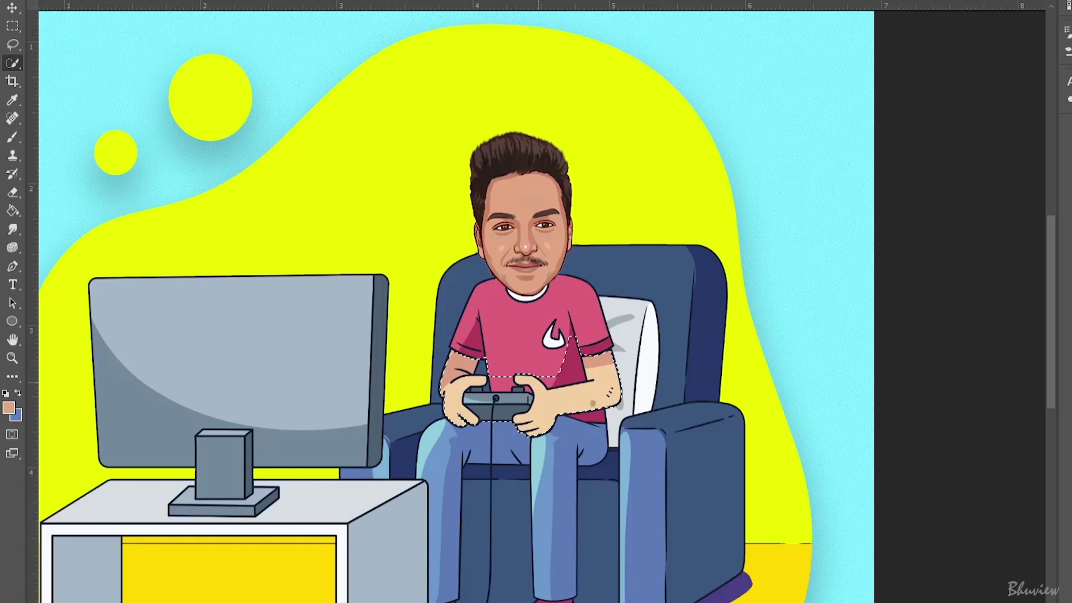
pyautogui.moveTo(573, 342); pyautogui.dragTo(575, 373)
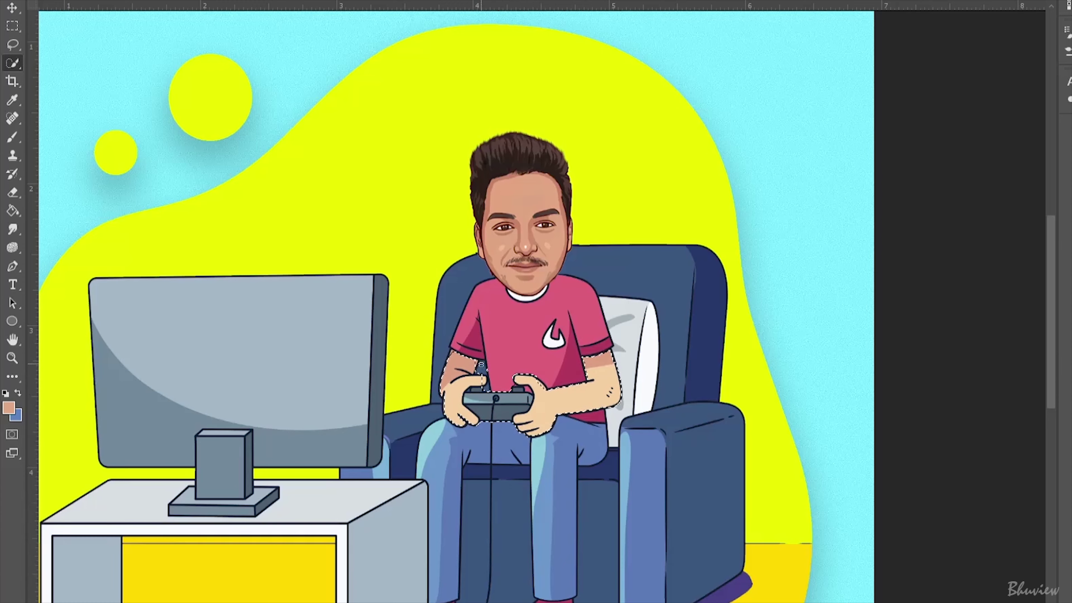
pyautogui.keyDown('alt'); pyautogui.click(475, 413); pyautogui.keyUp('alt')
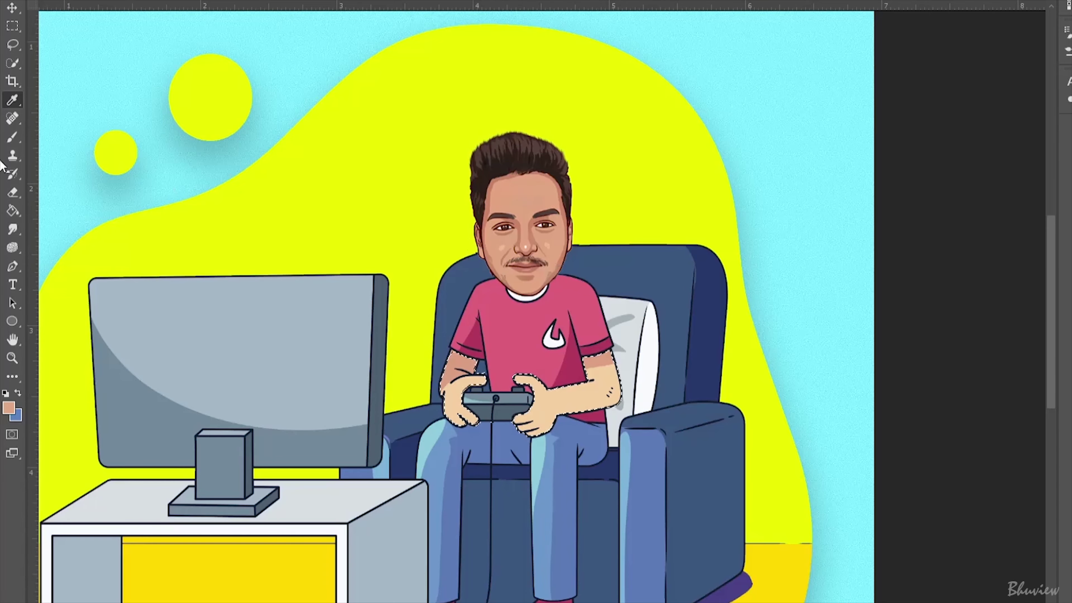
# - Paint the selected arms in skin tone with a soft round brush, then deselect
pyautogui.click(13, 137)
pyautogui.rightClick(67, 25)
pyautogui.scroll(5, 93, 127)
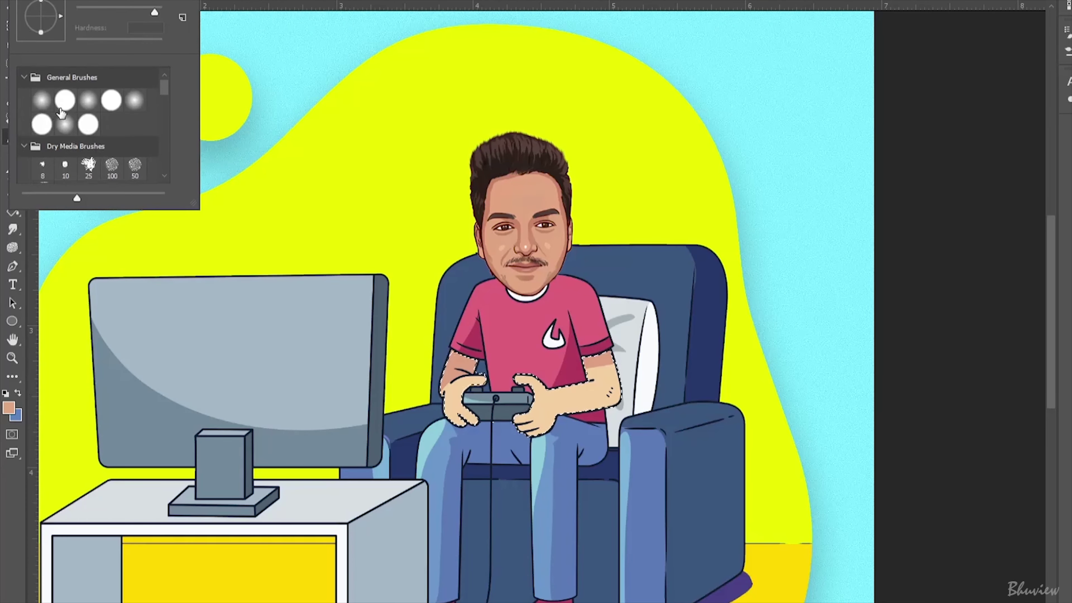
pyautogui.doubleClick(42, 101)
pyautogui.click(547, 386)
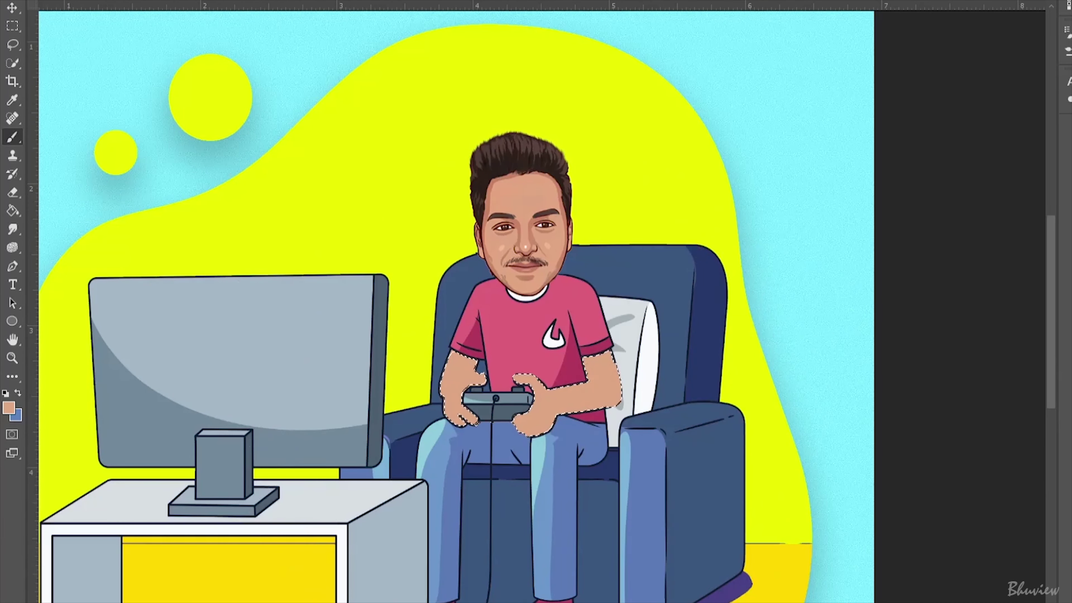
pyautogui.click(12, 64)
pyautogui.hotkey('ctrl', 'd')
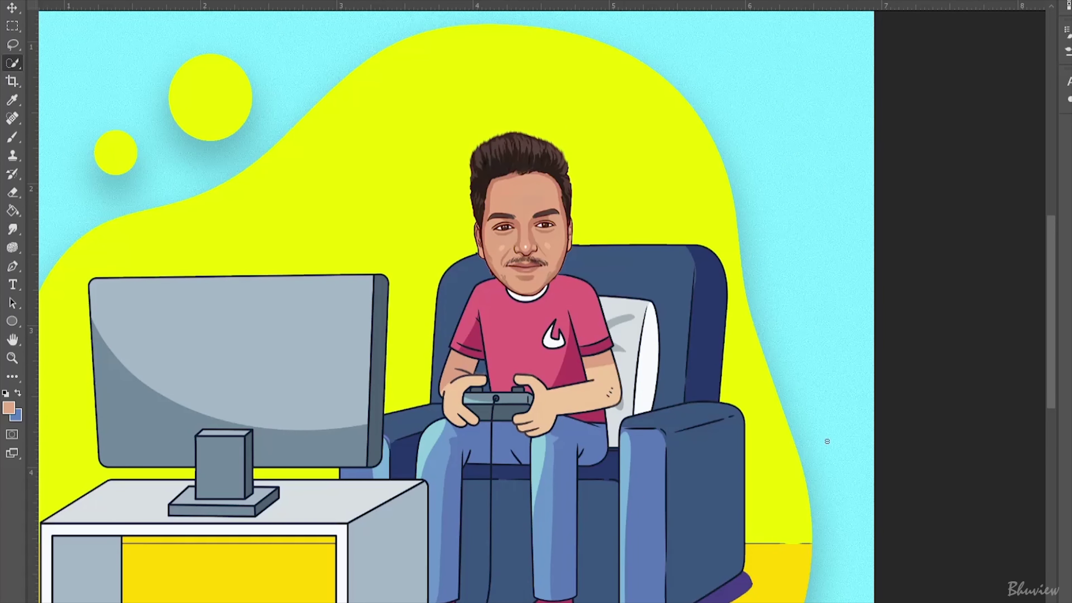
pyautogui.hotkey('ctrl', '0')
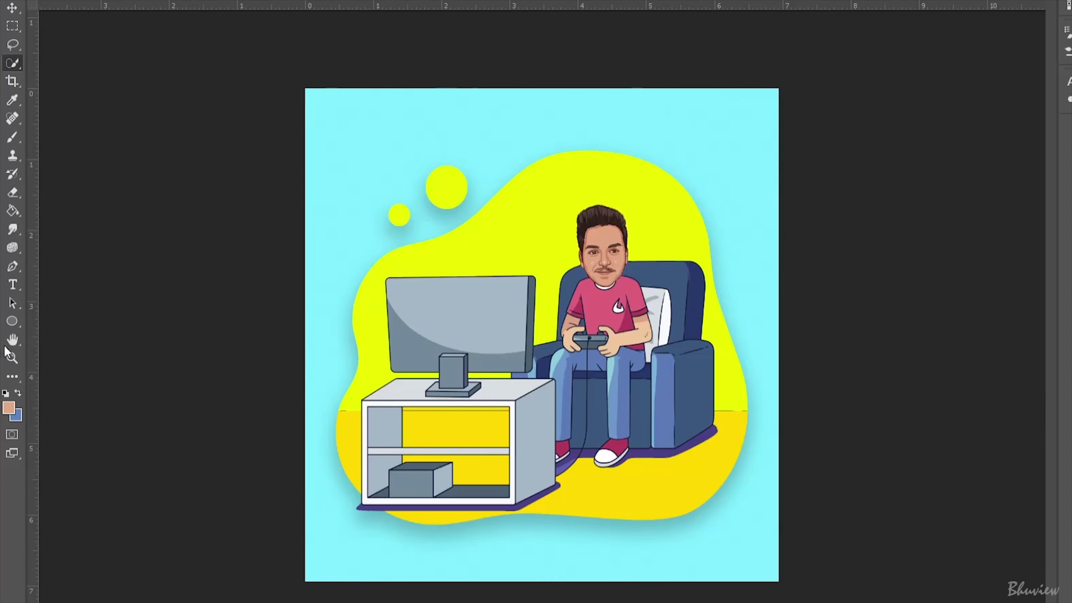
# - Fill the purple strip under the TV stand with darker gold #c9a83a
pyautogui.click(13, 99)
pyautogui.click(12, 406)
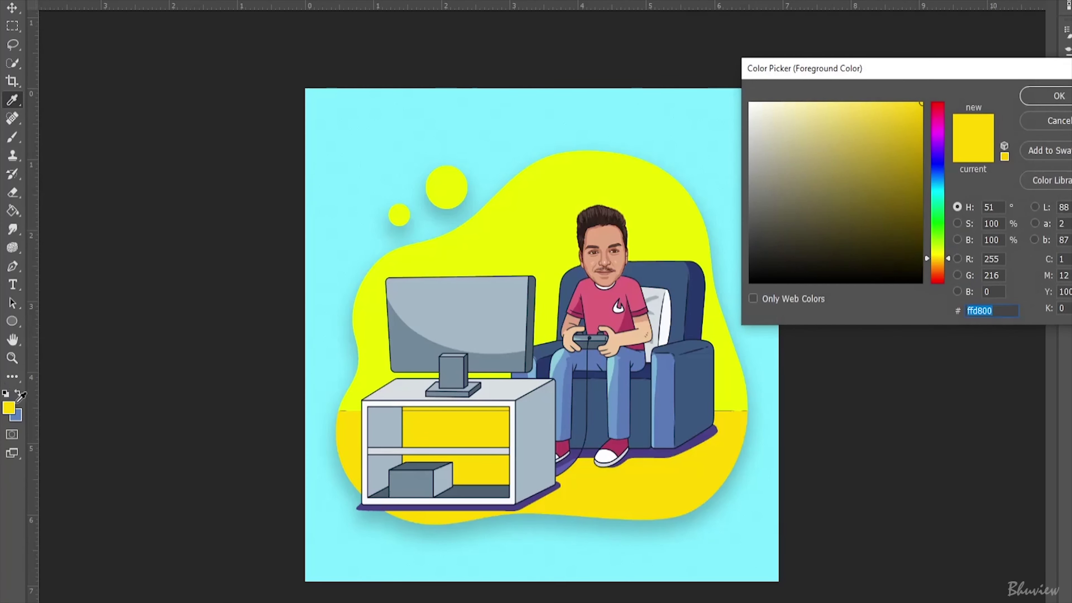
pyautogui.write('c9a83a')
pyautogui.press('Return')
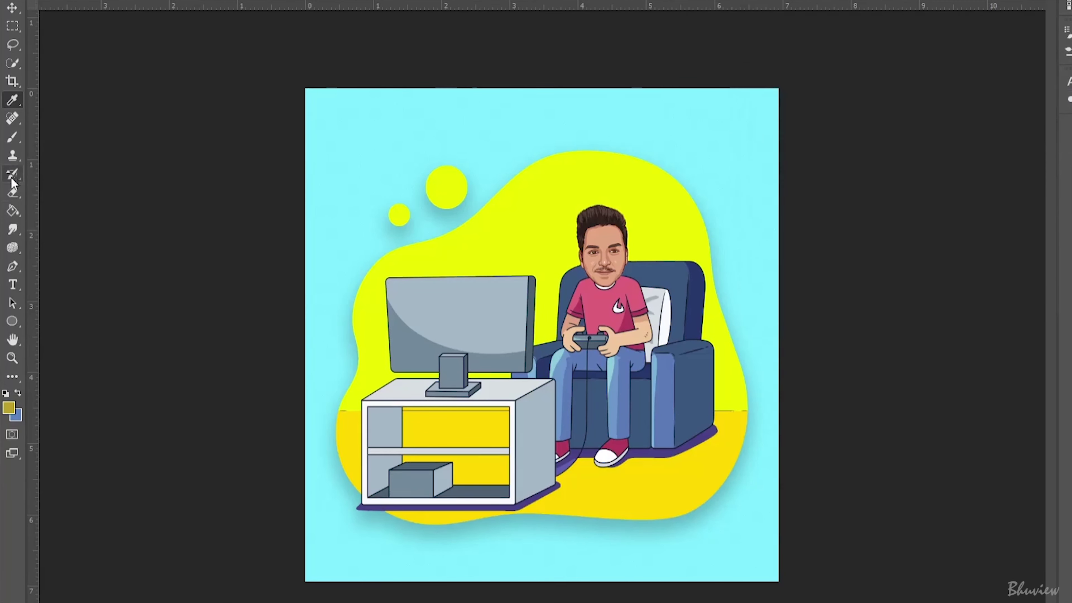
pyautogui.click(12, 210)
pyautogui.click(660, 455)
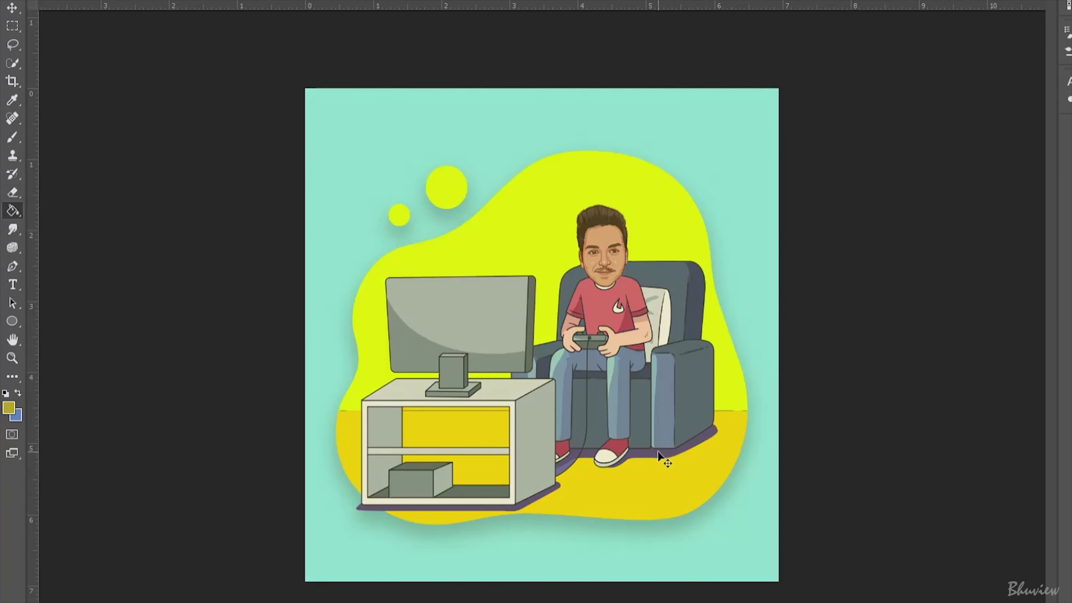
pyautogui.hotkey('ctrl', 'z')
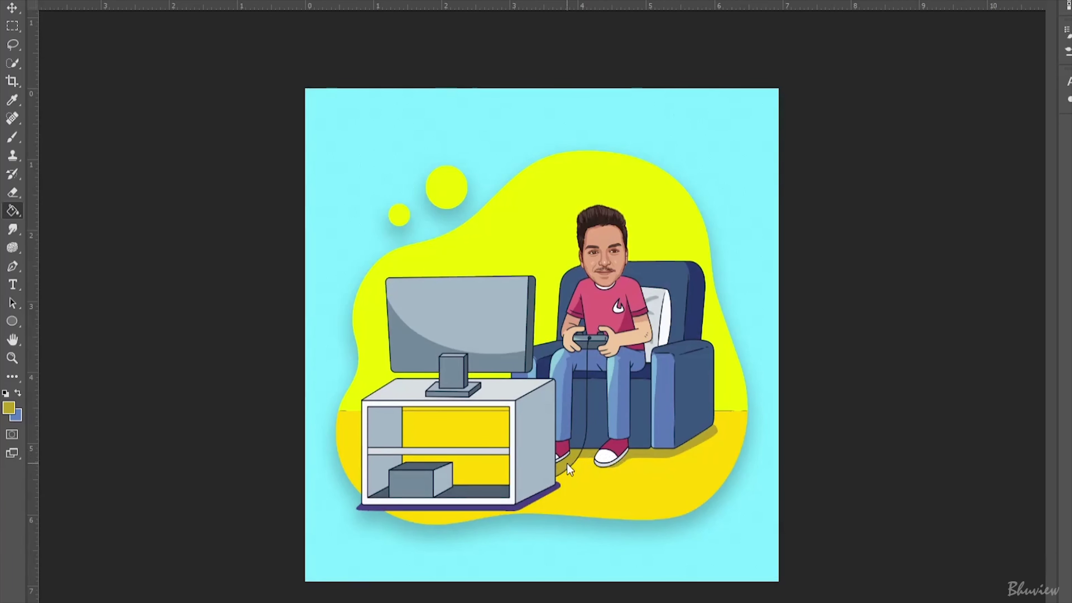
pyautogui.click(530, 508)
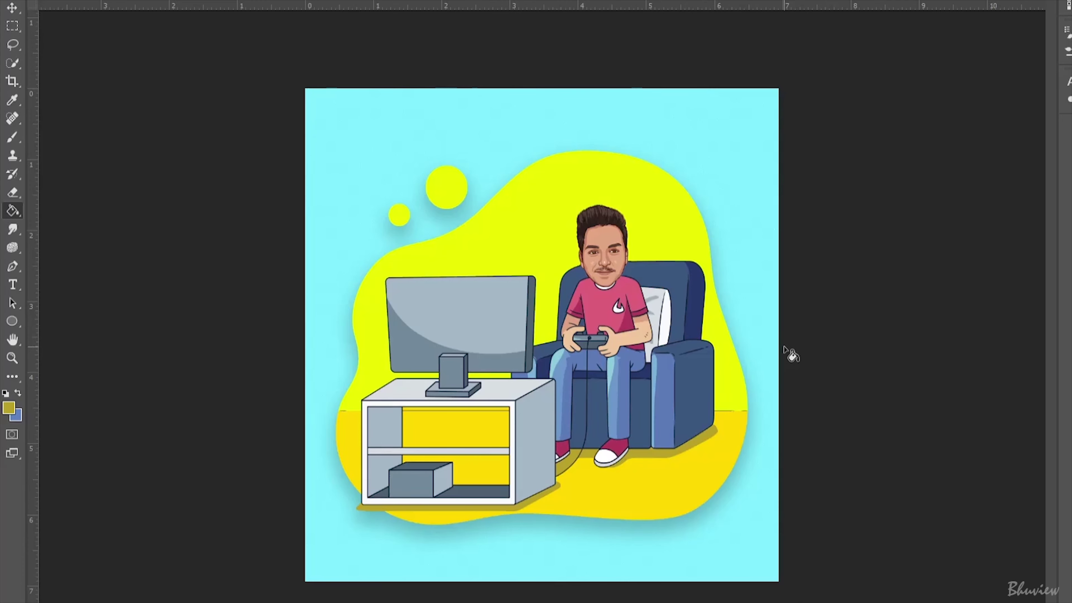
pyautogui.rightClick(12, 321)
# - Draw a horizontal line across the floor edge and set its colour
pyautogui.click(52, 375)
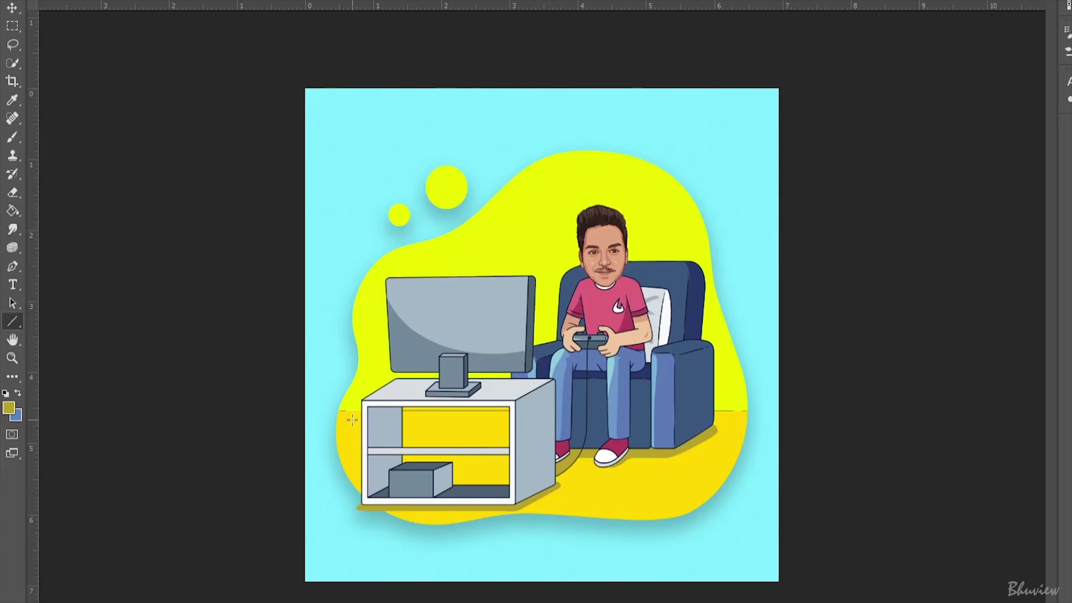
pyautogui.moveTo(334, 410); pyautogui.dragTo(748, 410)
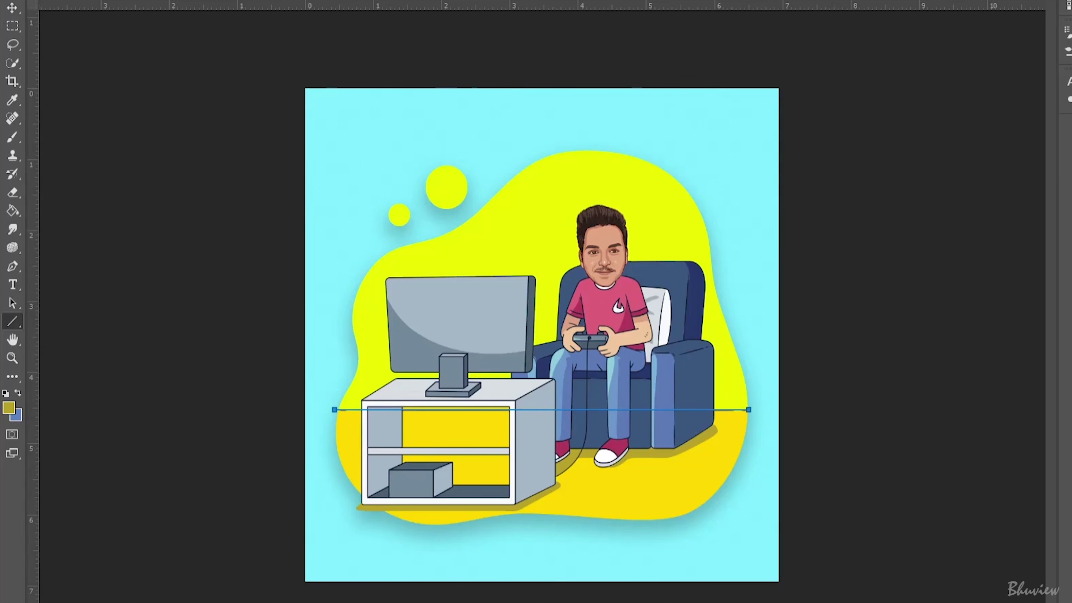
pyautogui.click(137, 2)
pyautogui.click(145, 4)
pyautogui.press('v')
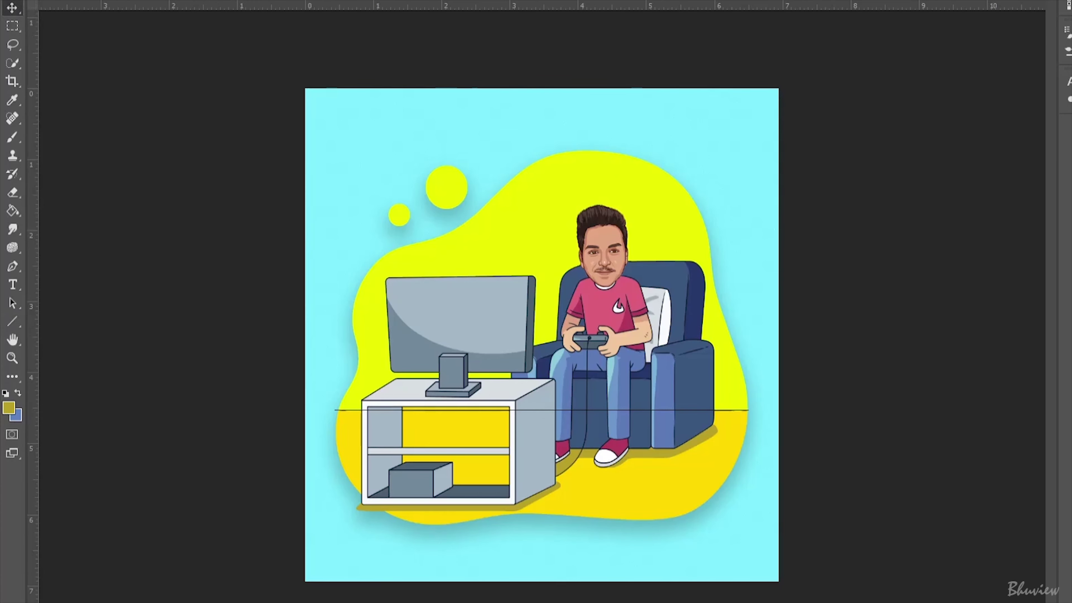
# - Rasterize the line's layer and erase part of the line
pyautogui.click(12, 193)
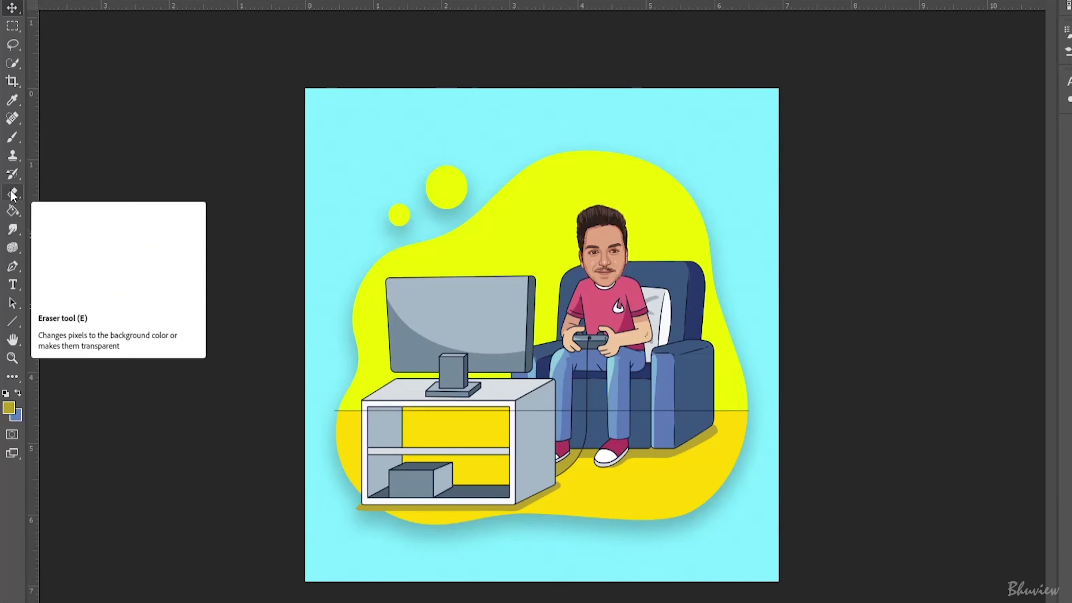
pyautogui.click(308, 369)
pyautogui.click(586, 213)
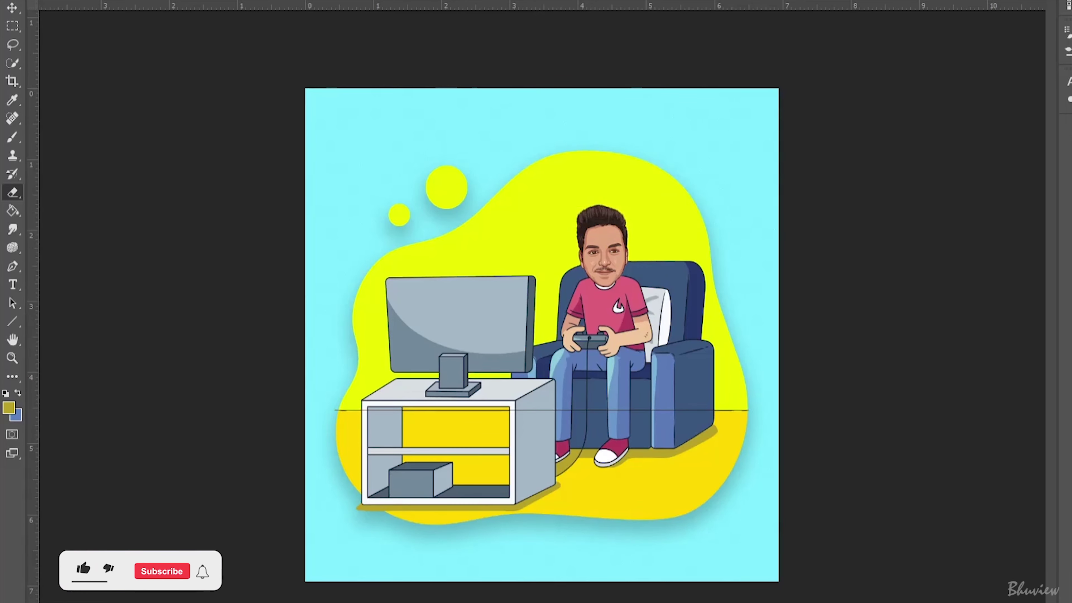
pyautogui.rightClick(1046, 125)
pyautogui.click(1046, 213)
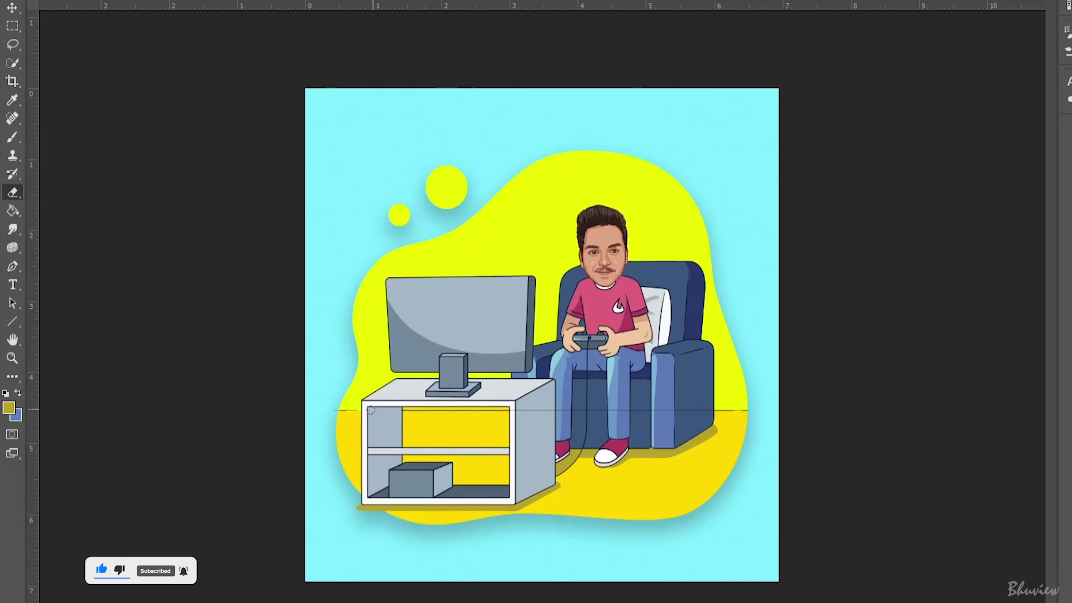
pyautogui.click(368, 412)
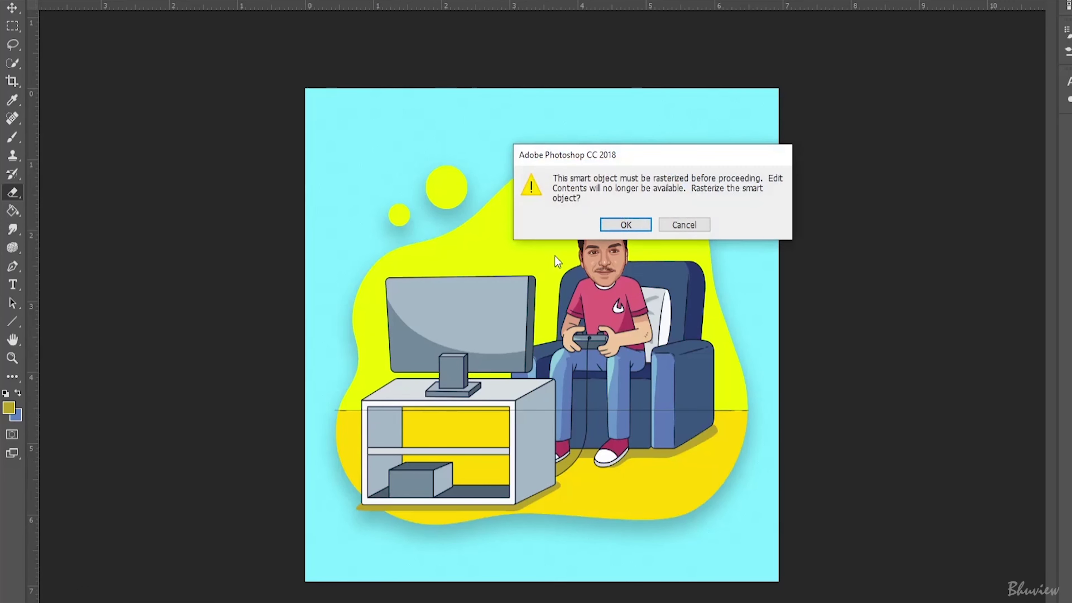
pyautogui.click(629, 223)
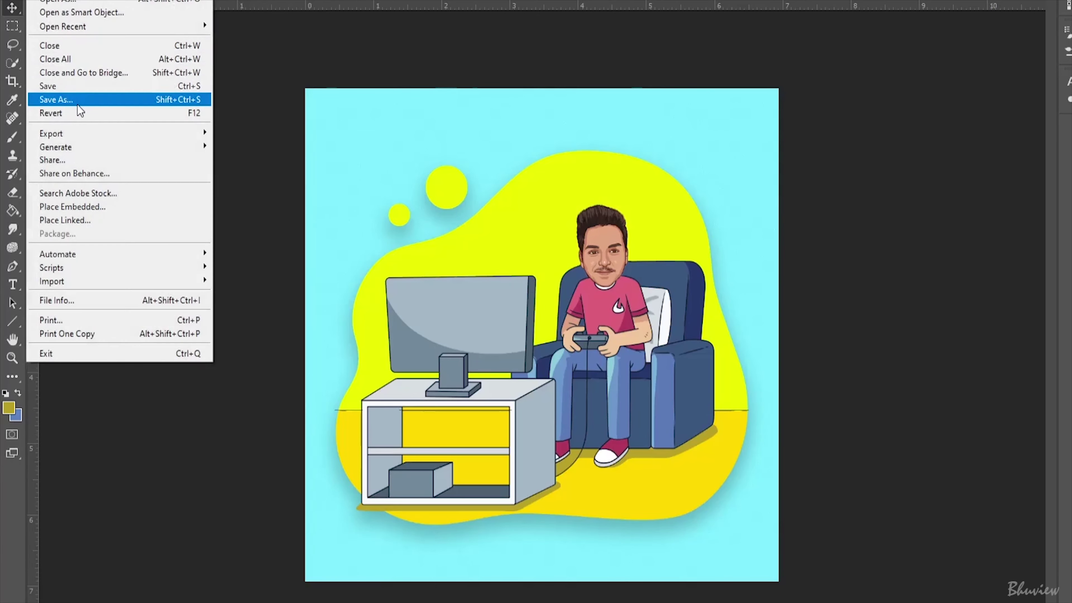
# - Save the gaming illustration as a JPEG named Gamer, accepting the default JPEG options
pyautogui.click(82, 105)
pyautogui.click(271, 262)
pyautogui.click(177, 275)
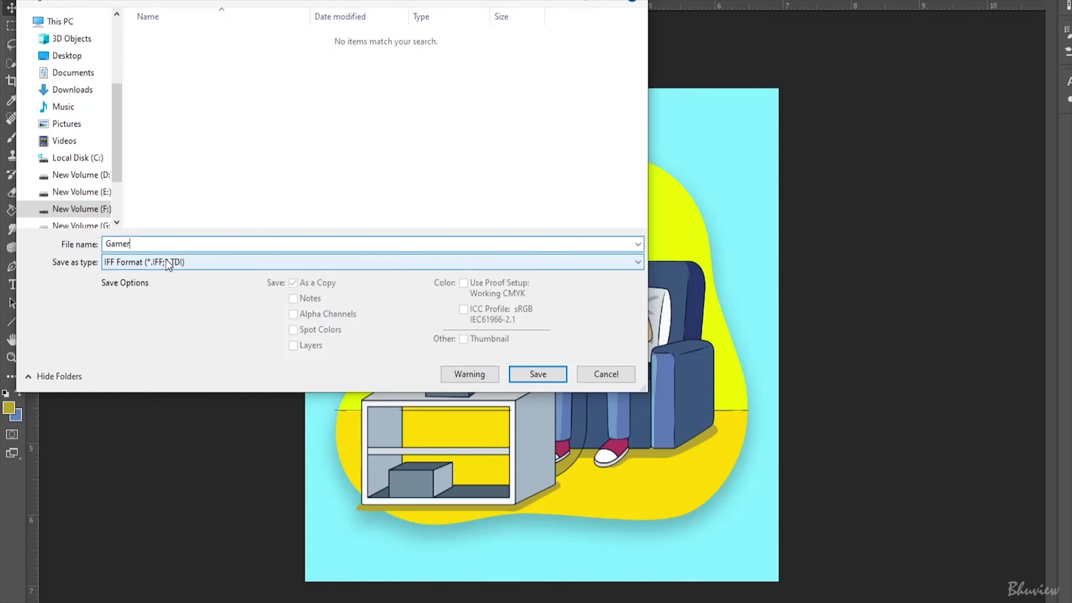
pyautogui.click(165, 259)
pyautogui.click(513, 378)
pyautogui.click(747, 141)
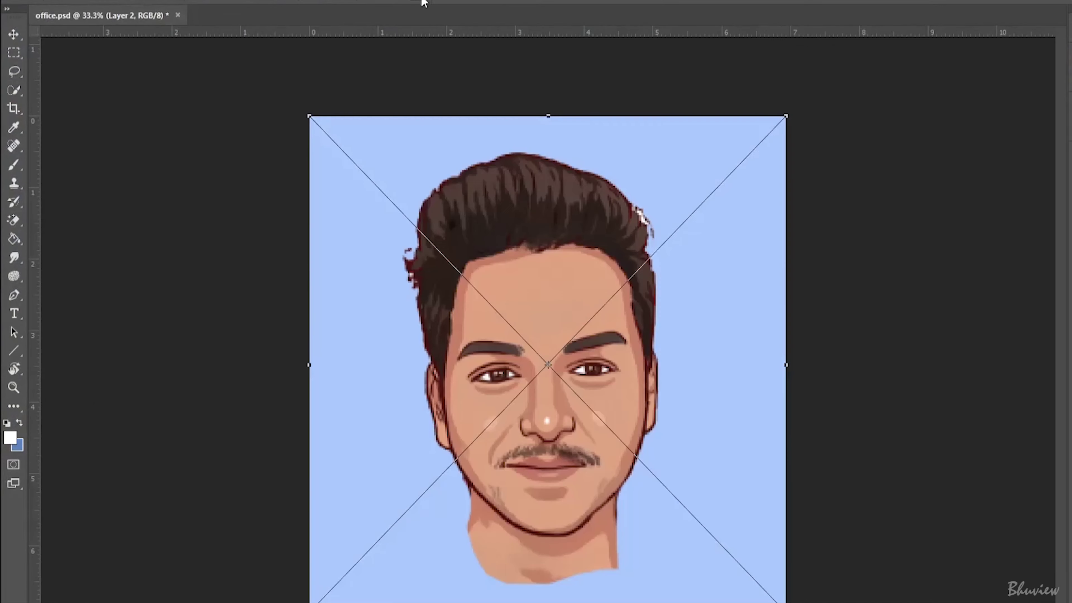
# - Rasterize the placed Face layer, erase the leftover neck, and smudge the right and top hair edges
pyautogui.click(13, 219)
pyautogui.click(629, 251)
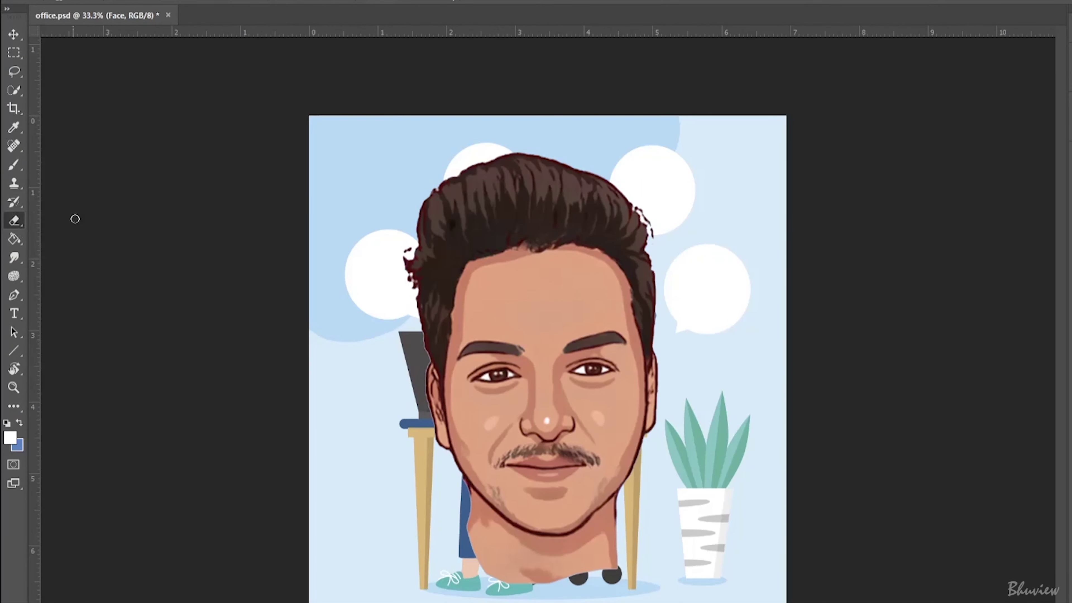
pyautogui.moveTo(510, 544); pyautogui.dragTo(607, 565)
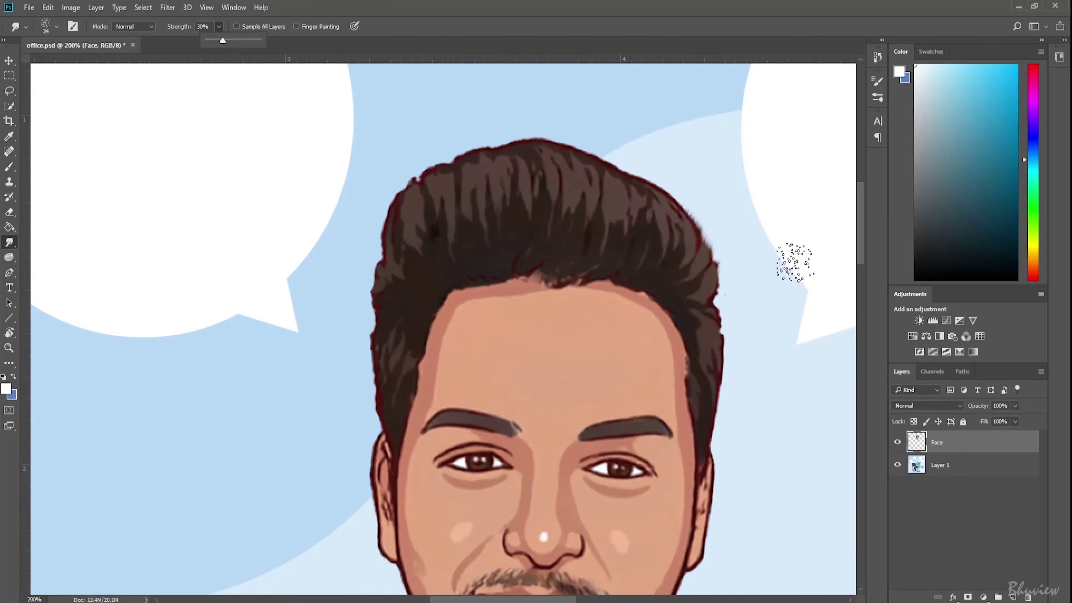
pyautogui.moveTo(713, 177); pyautogui.dragTo(692, 228)
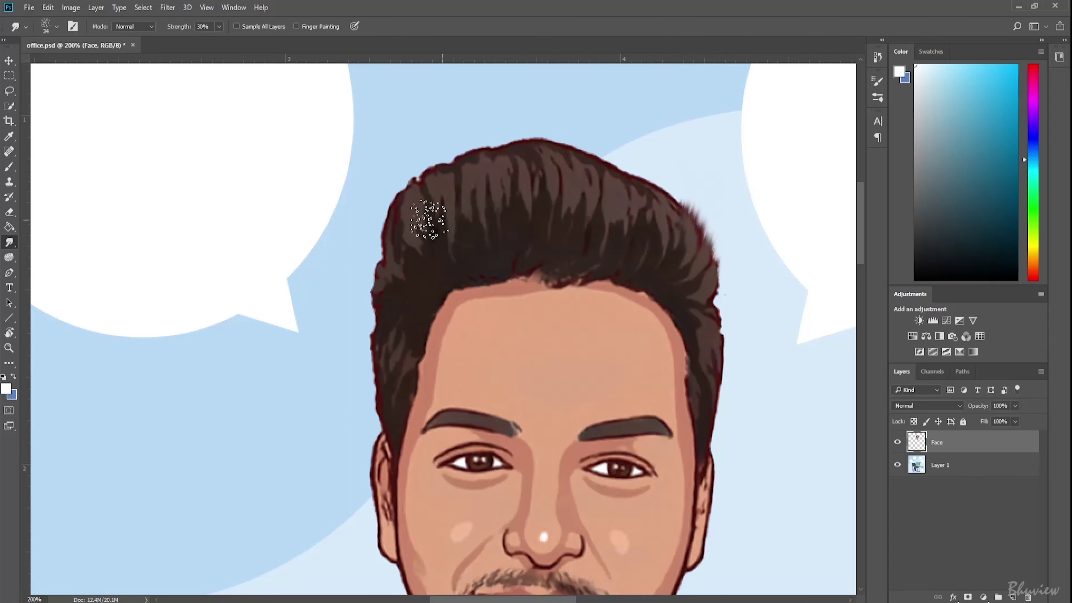
pyautogui.moveTo(412, 201)
pyautogui.mouseDown()
pyautogui.moveTo(431, 107)
pyautogui.moveTo(486, 96)
pyautogui.moveTo(555, 101)
pyautogui.mouseUp()
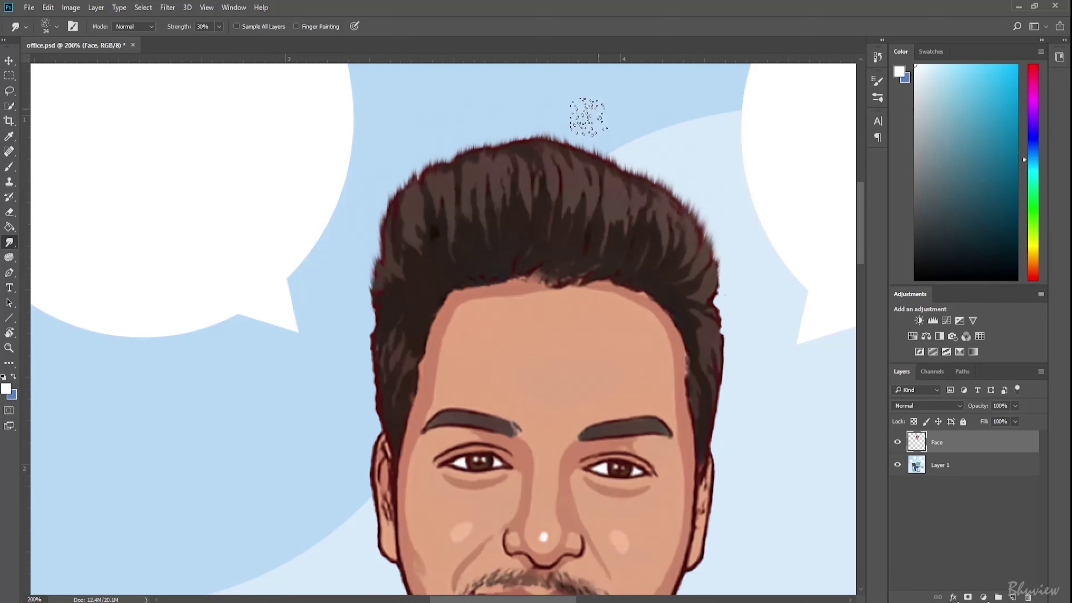
pyautogui.hotkey('ctrl', '-')
pyautogui.hotkey('ctrl', '-')
pyautogui.hotkey('ctrl', '-')
# - Add a new empty layer and refine the Quick Selection of the arm with a smaller brush
pyautogui.hotkey('ctrl', '+')
pyautogui.hotkey('alt', '[')
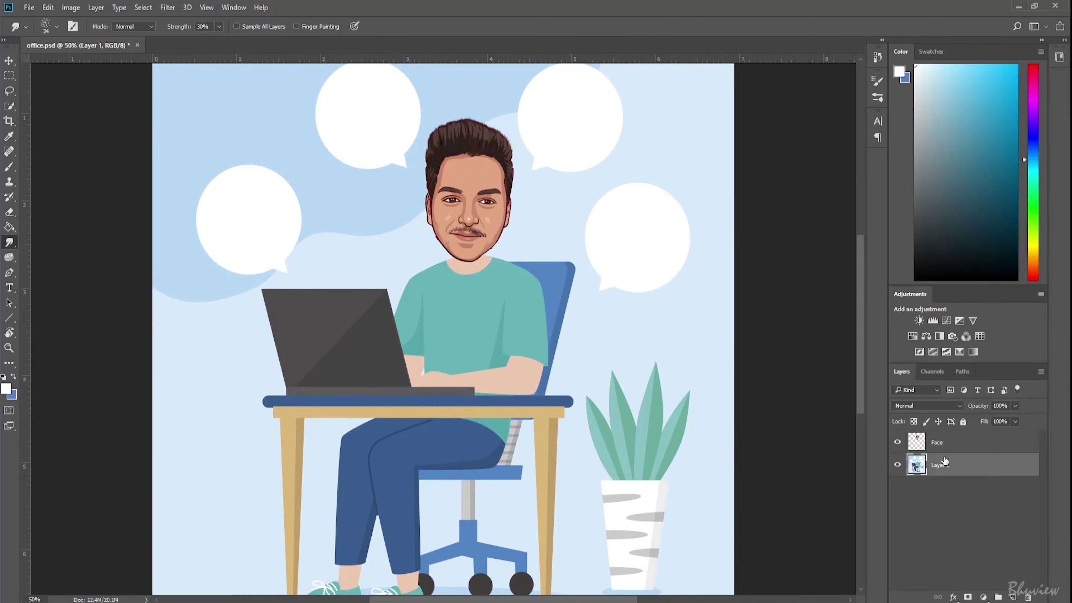
pyautogui.hotkey('ctrl', '+')
pyautogui.press('w')
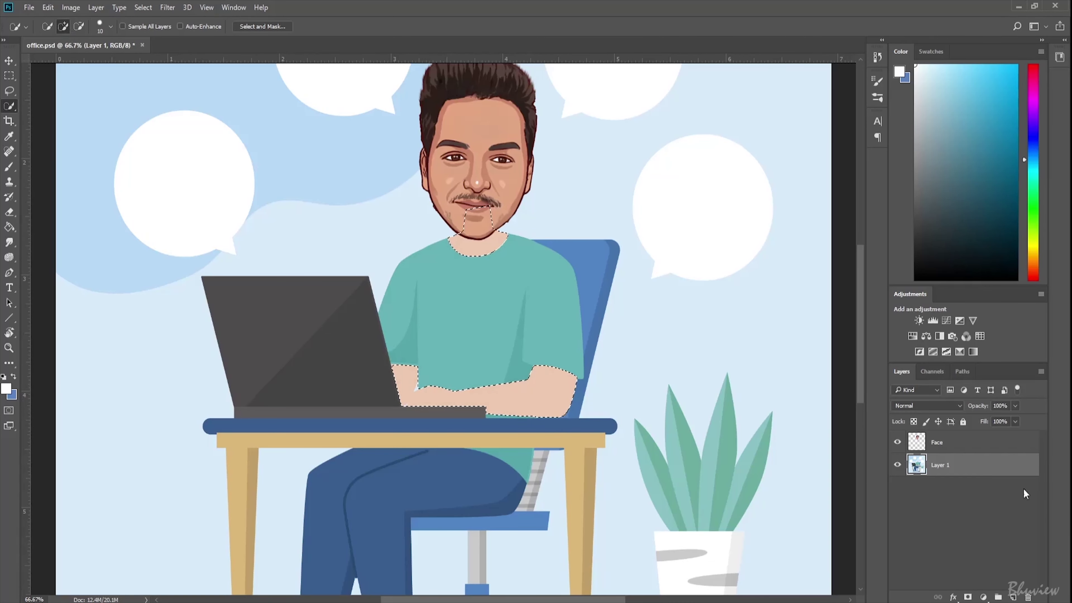
pyautogui.click(1014, 597)
pyautogui.hotkey('ctrl', '+')
pyautogui.hotkey('ctrl', '+')
pyautogui.hotkey('ctrl', '+')
pyautogui.press('[')
pyautogui.press('[')
pyautogui.press('[')
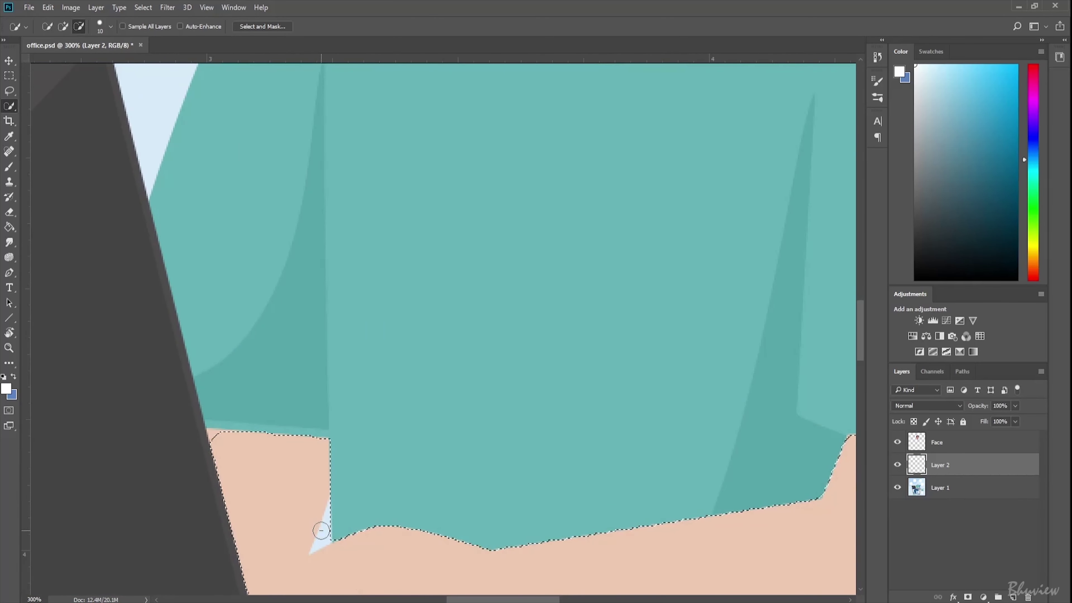
pyautogui.moveTo(311, 531); pyautogui.dragTo(325, 533)
pyautogui.scroll(-3, 327, 531)
pyautogui.scroll(-2, 333, 454)
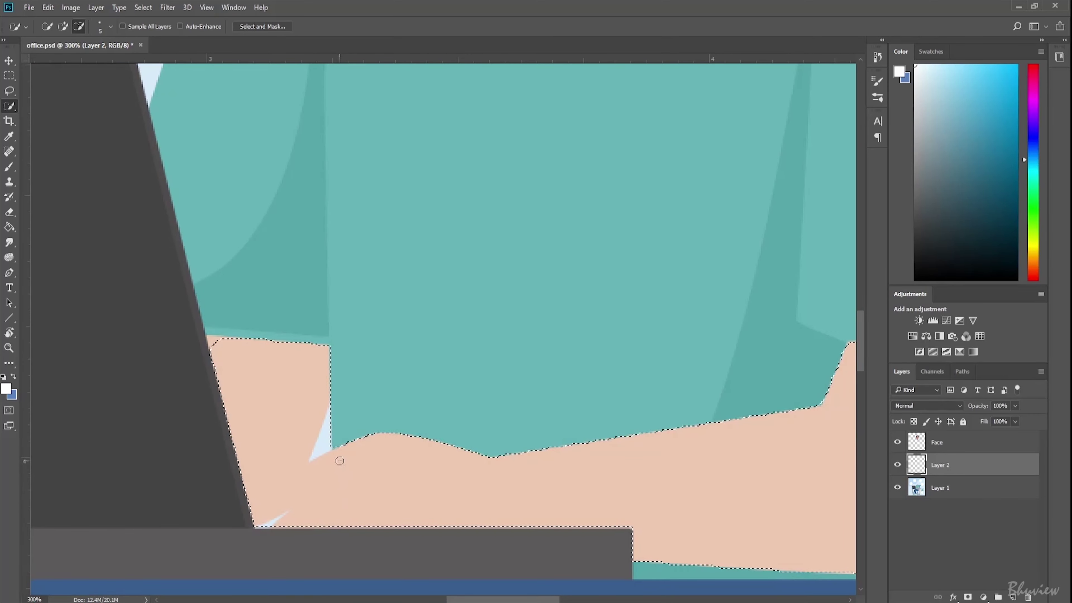
pyautogui.press('[')
pyautogui.press('[')
pyautogui.press('[')
pyautogui.moveTo(331, 428); pyautogui.dragTo(326, 426)
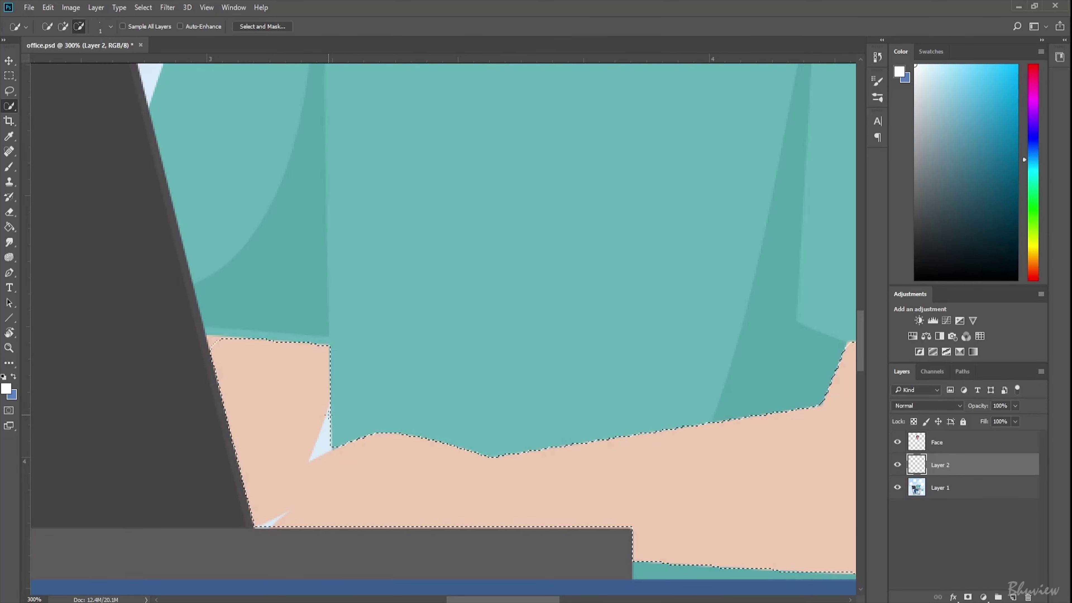
# - Finish refining the neck and forearm selection on Layer 1, then zoom out to the whole figure
pyautogui.click(928, 490)
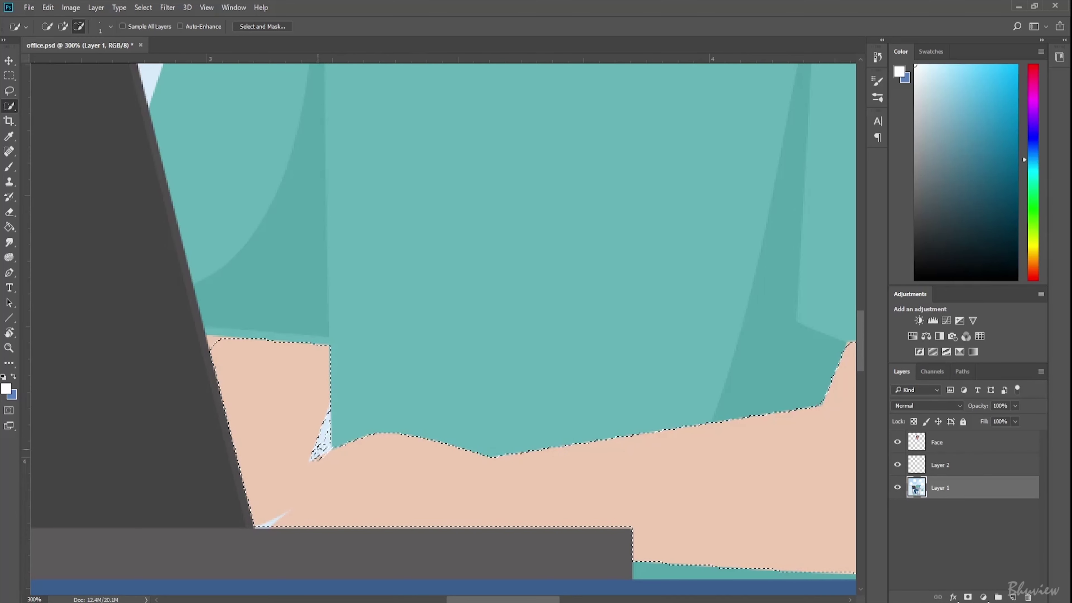
pyautogui.press(']')
pyautogui.press(']')
pyautogui.scroll(-1, 344, 372)
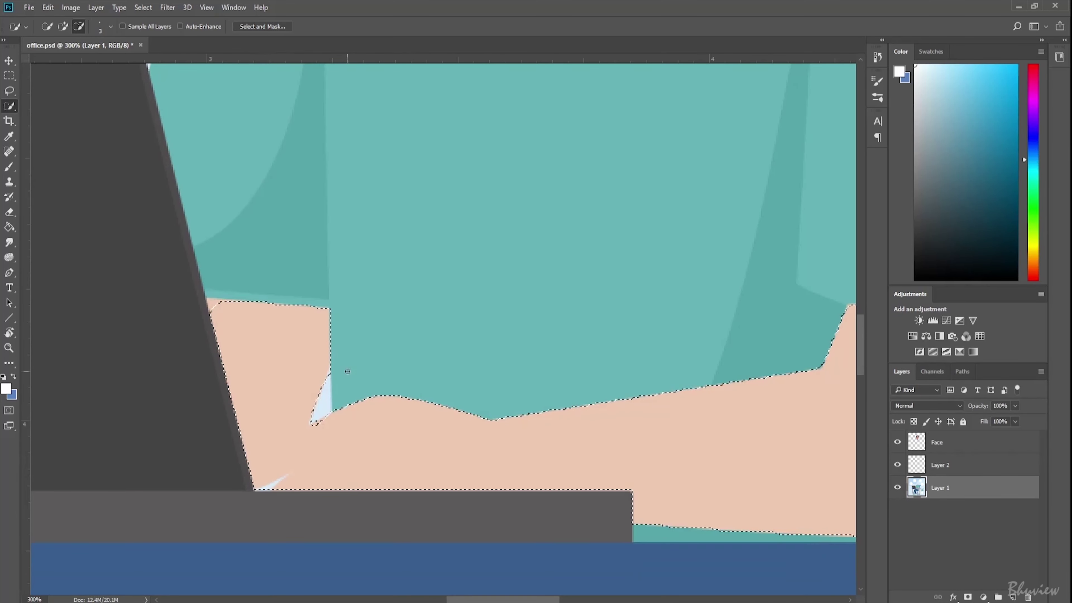
pyautogui.click(63, 26)
pyautogui.hotkey('ctrl', 'd')
pyautogui.hotkey('ctrl', '1')
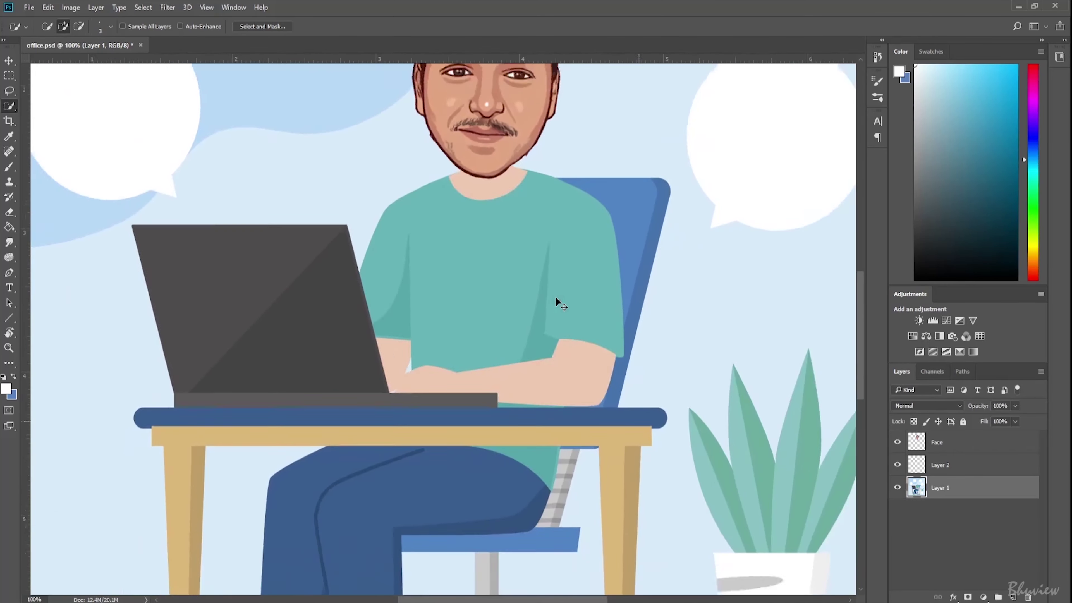
pyautogui.hotkey('ctrl', '-')
# - Paint the selected neck and forearms peach on Layer 2, lowering its opacity to 72%
pyautogui.click(9, 166)
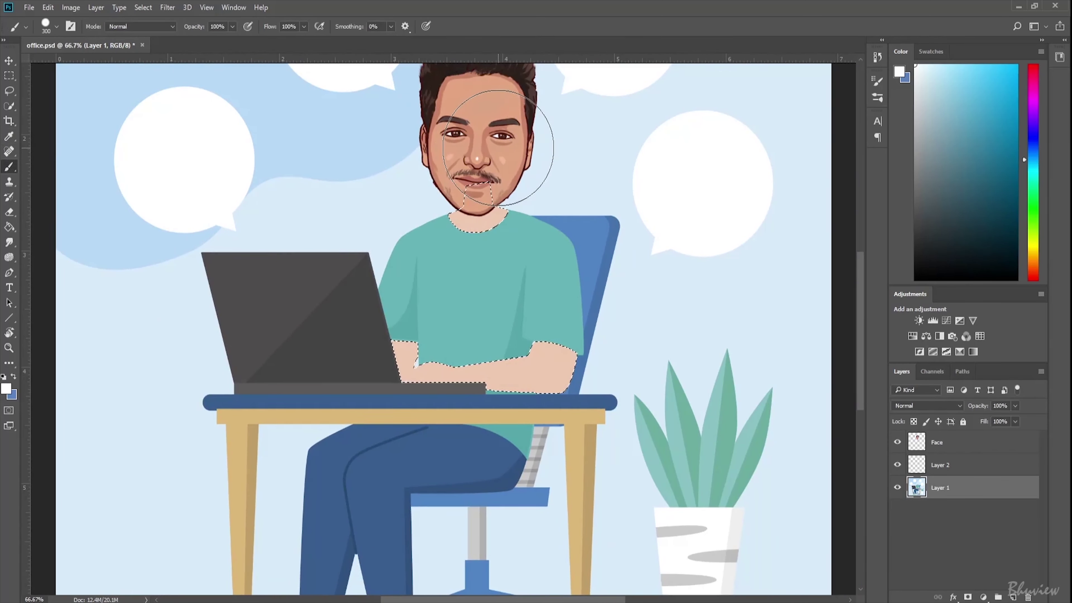
pyautogui.keyDown('alt'); pyautogui.click(532, 351); pyautogui.keyUp('alt')
pyautogui.click(940, 464)
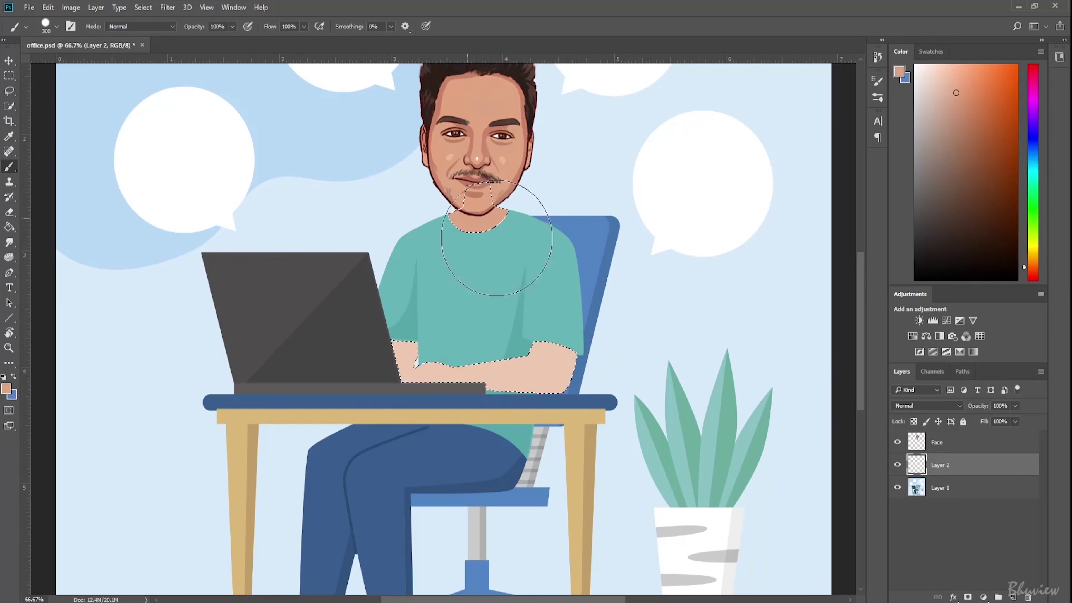
pyautogui.moveTo(544, 367); pyautogui.dragTo(405, 363)
pyautogui.click(1015, 405)
pyautogui.moveTo(1017, 418); pyautogui.dragTo(1001, 419)
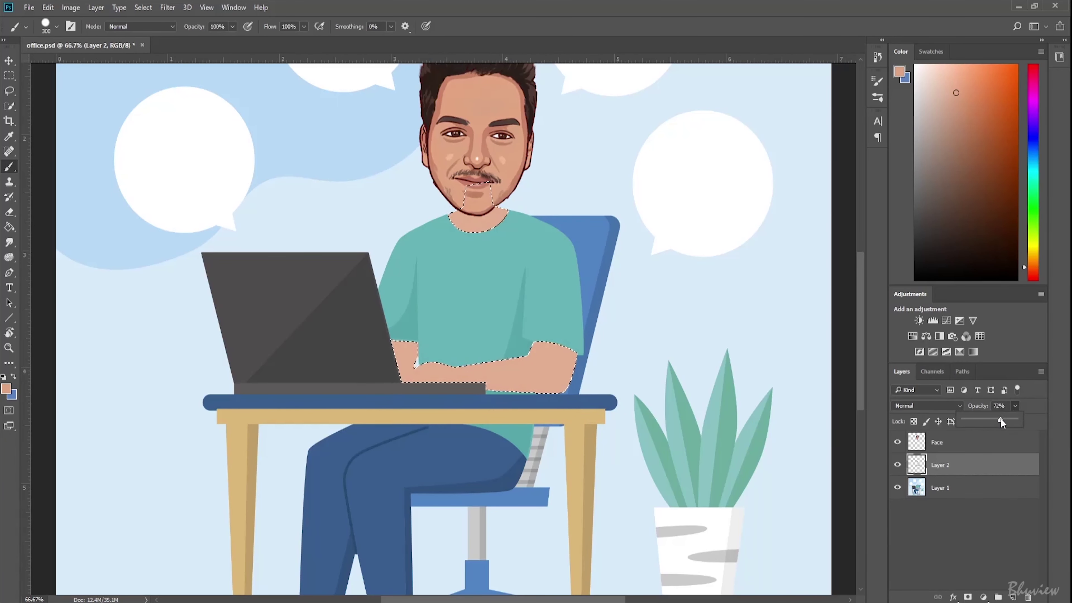
pyautogui.click(971, 442)
pyautogui.press('w')
pyautogui.rightClick(498, 259)
# - Deselect the neck and arms, inspect the chin, and nudge the face into place on the neck
pyautogui.click(521, 262)
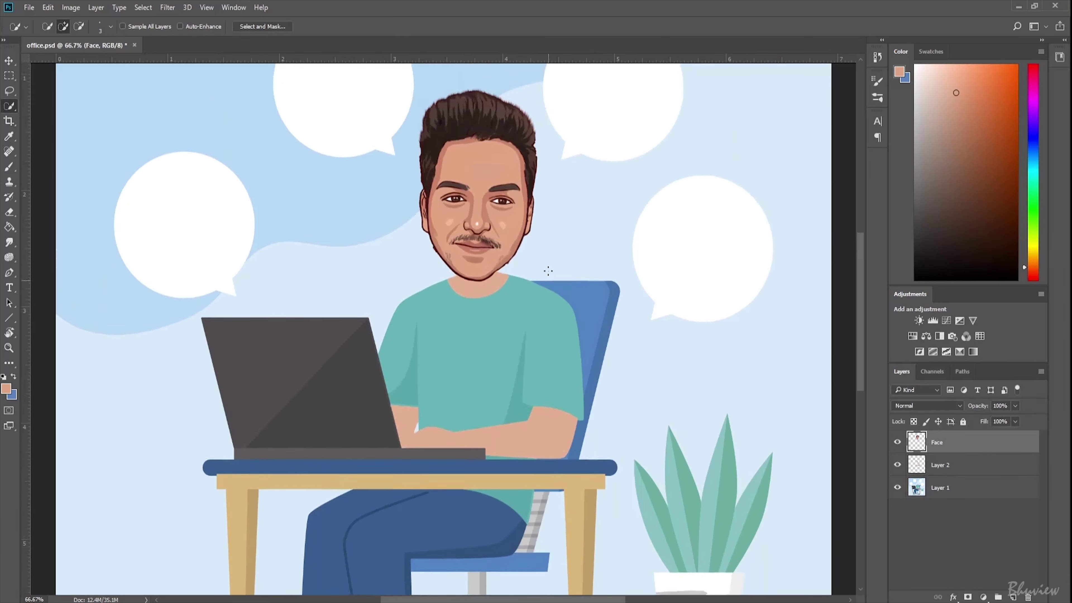
pyautogui.scroll(3, 98, 115)
pyautogui.press('e')
pyautogui.hotkey('ctrl', '+')
pyautogui.hotkey('ctrl', '+')
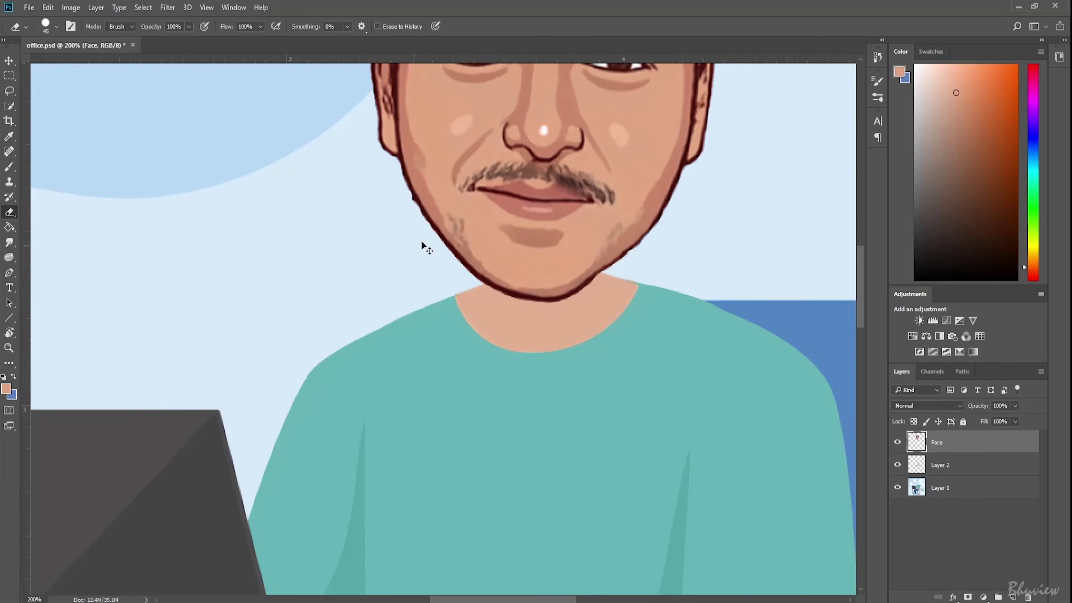
pyautogui.hotkey('ctrl', '0')
pyautogui.press('v')
pyautogui.moveTo(473, 211); pyautogui.dragTo(473, 221)
pyautogui.hotkey('ctrl', '-')
pyautogui.hotkey('ctrl', '-')
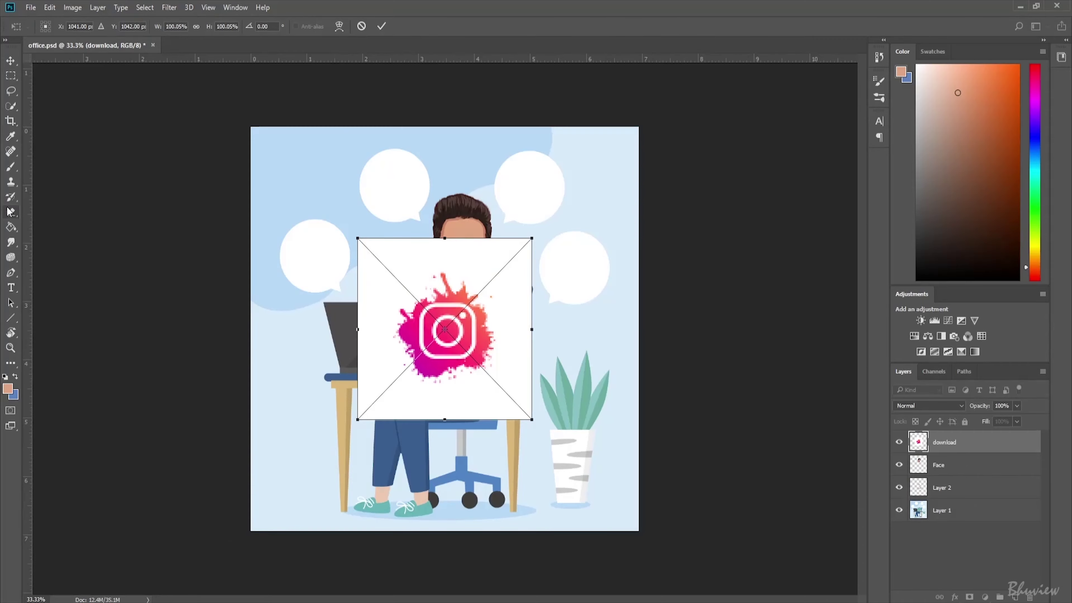
# - Magic-erase the Instagram logo's white background and scale it into the right speech bubble
pyautogui.click(9, 212)
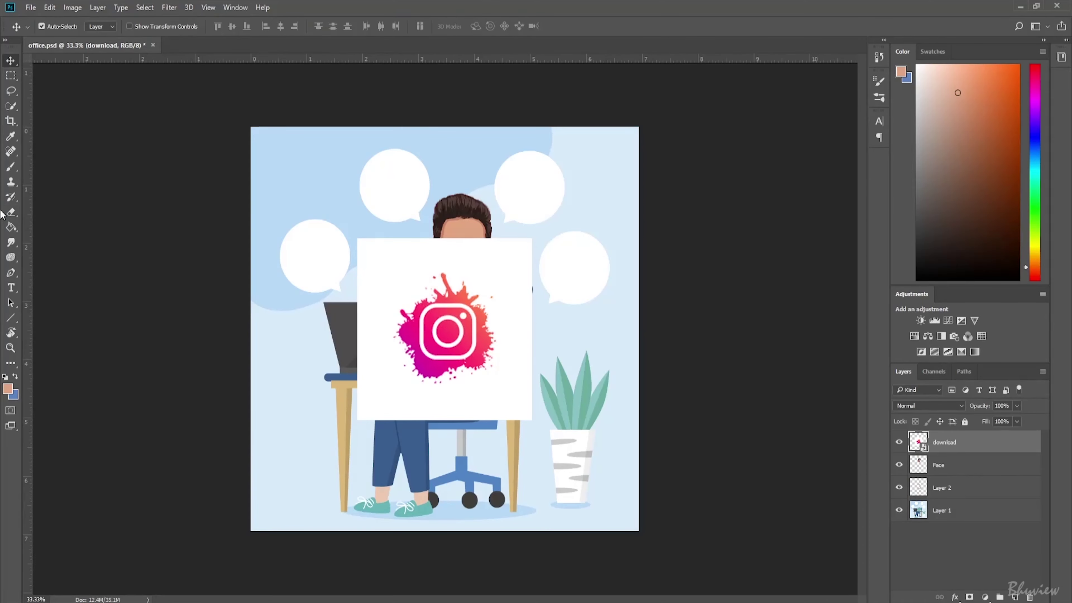
pyautogui.rightClick(10, 212)
pyautogui.click(63, 233)
pyautogui.click(507, 274)
pyautogui.click(500, 240)
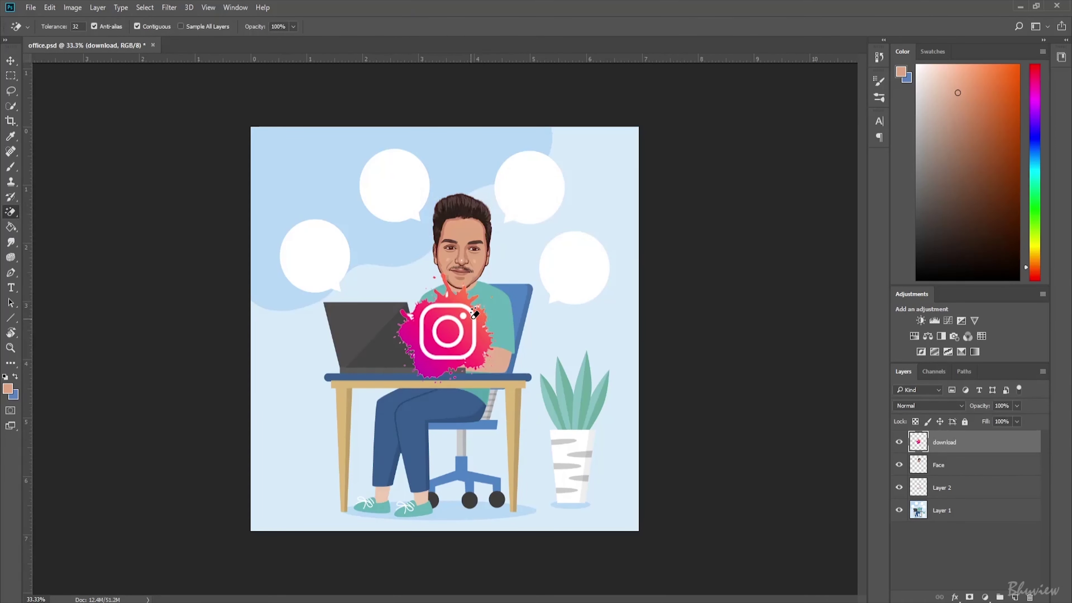
pyautogui.click(477, 339)
pyautogui.hotkey('ctrl', '+')
pyautogui.hotkey('ctrl', '+')
pyautogui.hotkey('ctrl', '+')
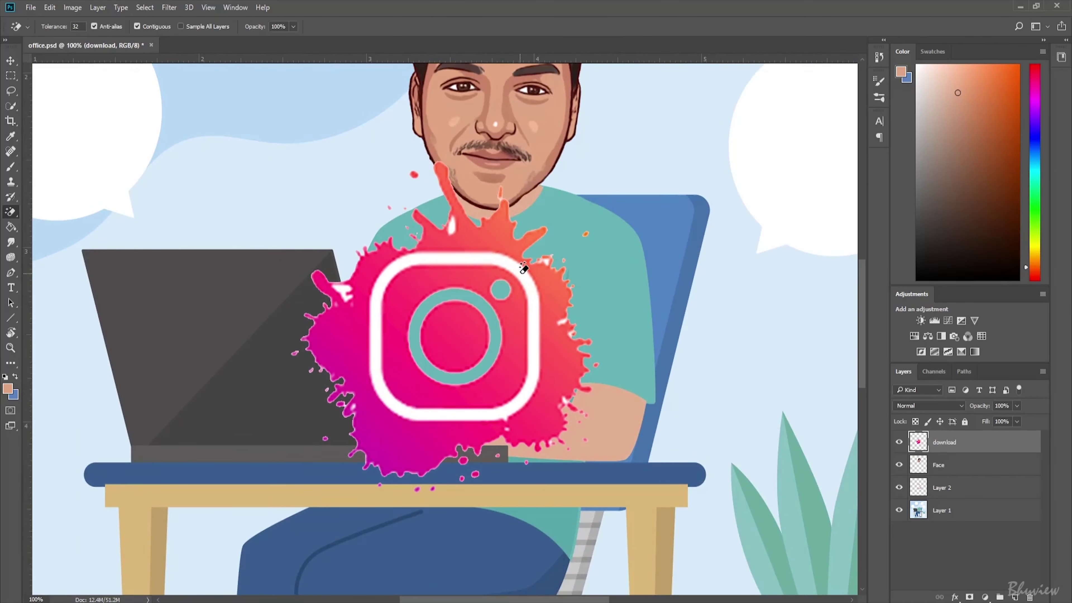
pyautogui.hotkey('ctrl', '-')
pyautogui.hotkey('ctrl', '-')
pyautogui.hotkey('ctrl', 't')
pyautogui.moveTo(531, 412)
pyautogui.mouseDown()
pyautogui.moveTo(426, 295)
pyautogui.moveTo(650, 247)
pyautogui.mouseUp()
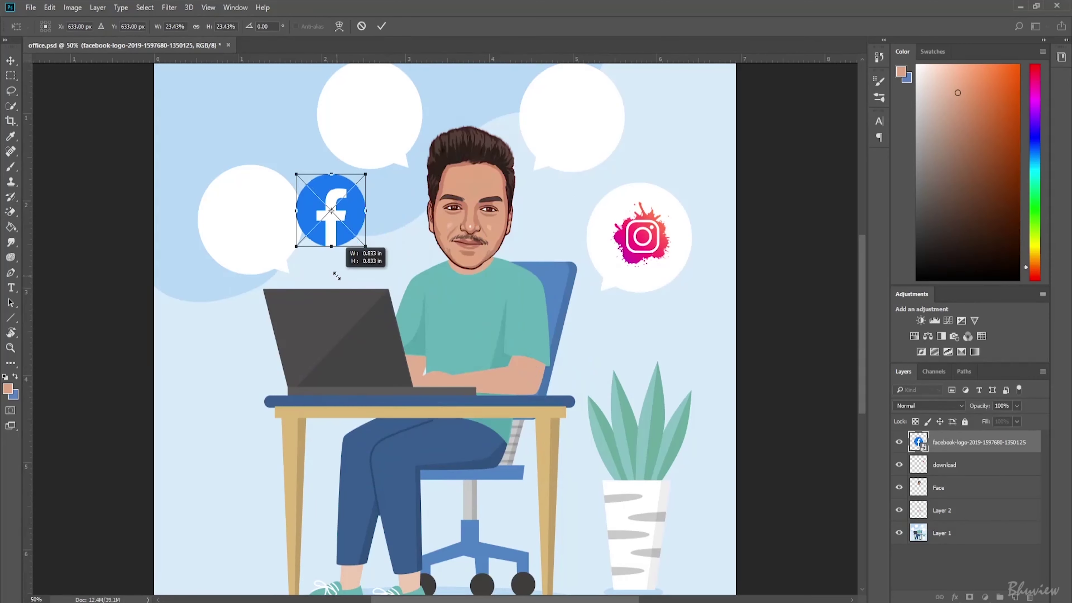
# - Shrink the Facebook logo to about 23% and position it in the top-right bubble
pyautogui.moveTo(594, 484); pyautogui.dragTo(365, 246)
pyautogui.moveTo(342, 212)
pyautogui.mouseDown()
pyautogui.moveTo(589, 110)
pyautogui.moveTo(585, 120)
pyautogui.mouseUp()
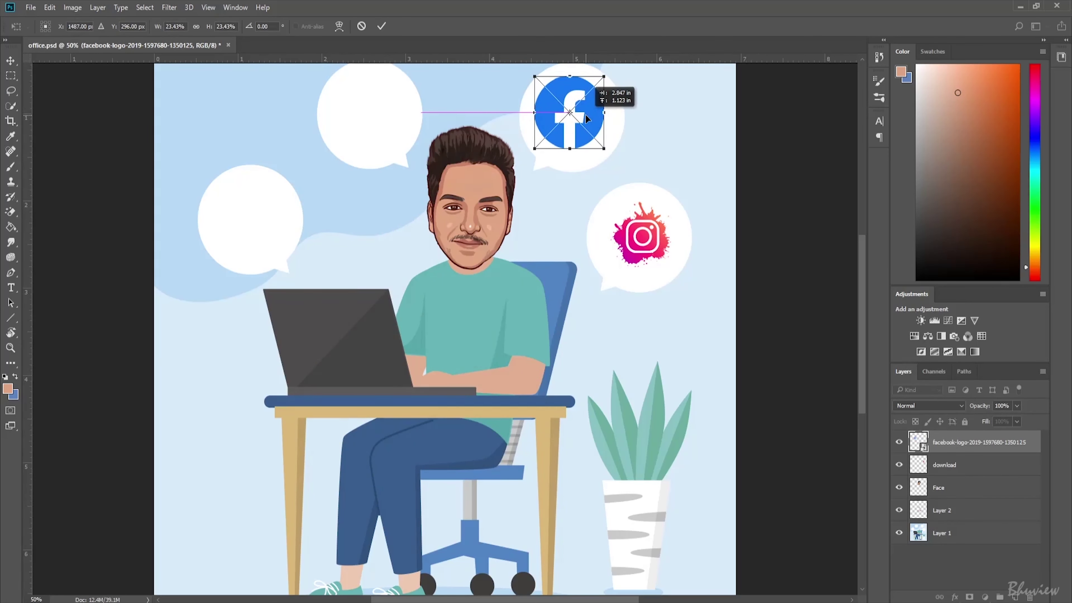
pyautogui.press('Return')
pyautogui.press('e')
pyautogui.click(10, 61)
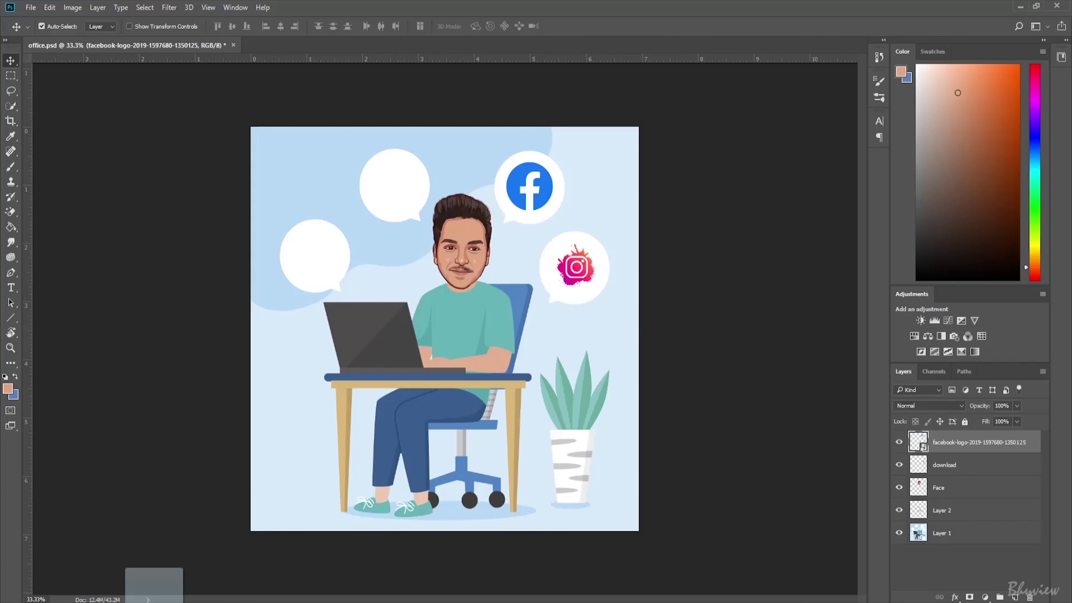
# - Magic-erase the PUBG logo's white background, then scale, move and tilt it into the left bubble
pyautogui.click(380, 30)
pyautogui.press('e')
pyautogui.click(386, 359)
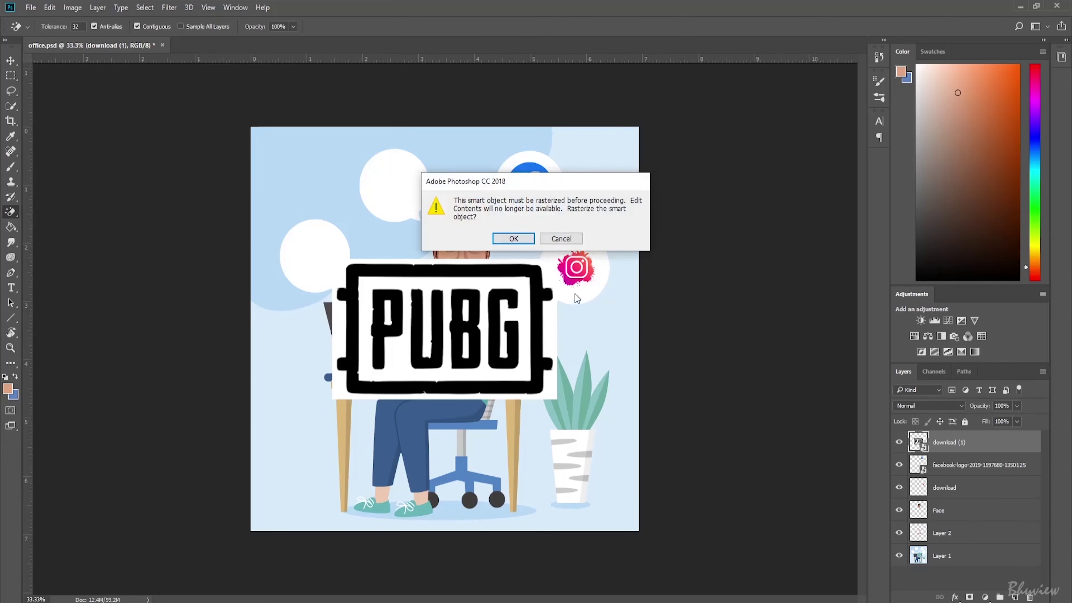
pyautogui.click(511, 239)
pyautogui.click(492, 374)
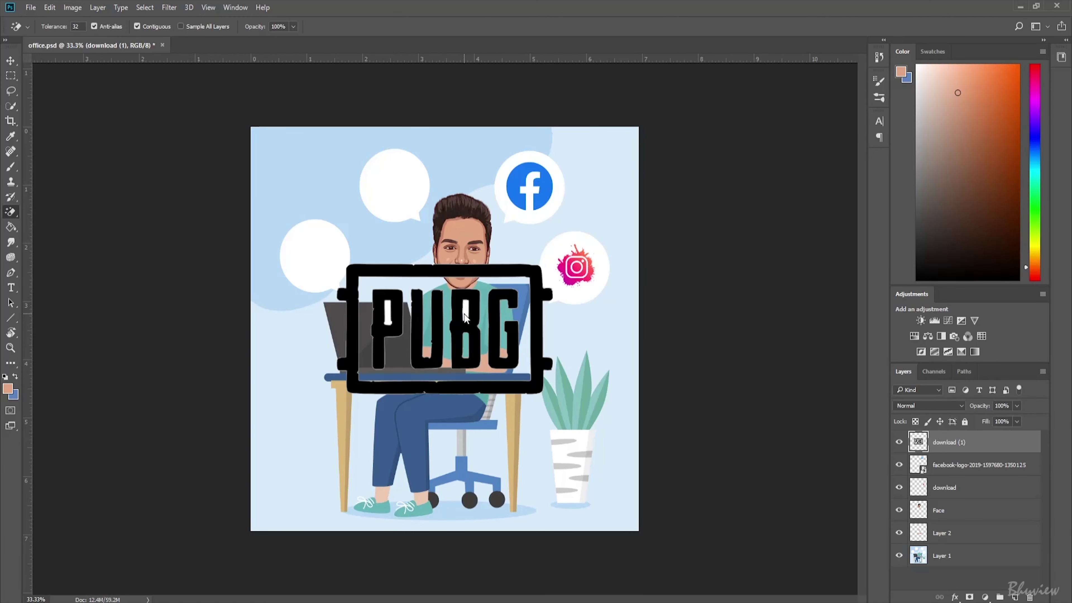
pyautogui.hotkey('ctrl', 't')
pyautogui.moveTo(551, 392); pyautogui.dragTo(431, 323)
pyautogui.moveTo(383, 293)
pyautogui.mouseDown()
pyautogui.moveTo(335, 272)
pyautogui.moveTo(348, 276)
pyautogui.mouseUp()
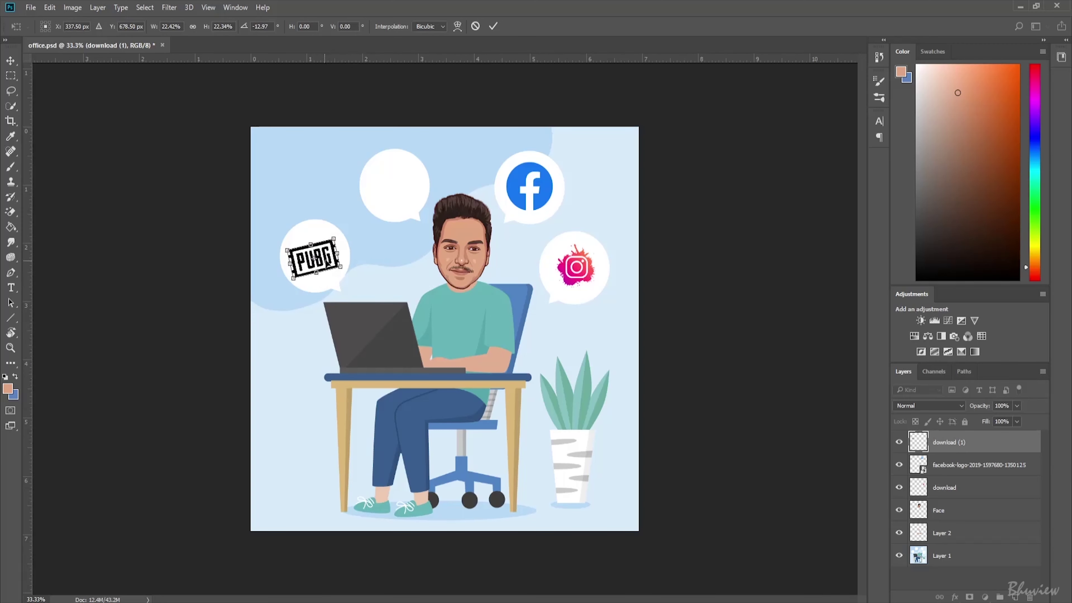
pyautogui.click(493, 26)
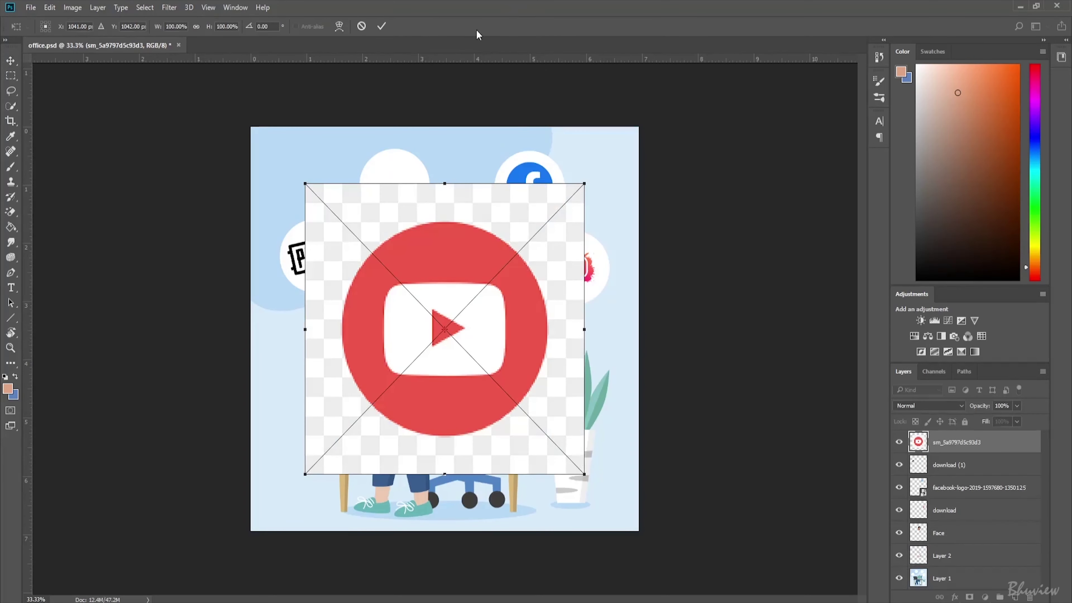
# - Clear the YouTube logo's white centre, then shrink and move it into the top-centre bubble
pyautogui.click(378, 26)
pyautogui.click(576, 194)
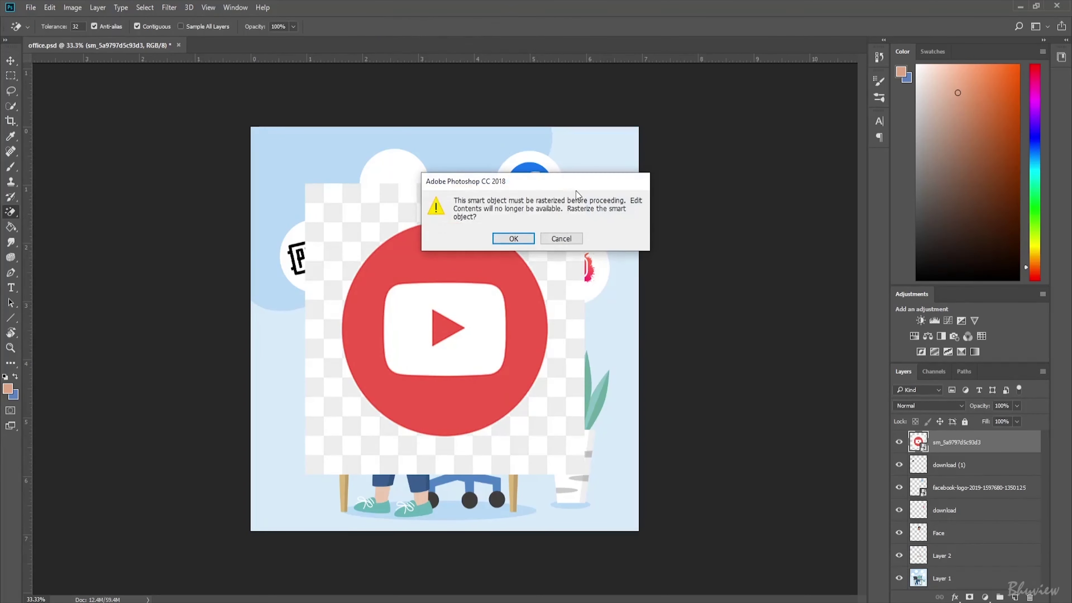
pyautogui.click(513, 238)
pyautogui.hotkey('ctrl', 't')
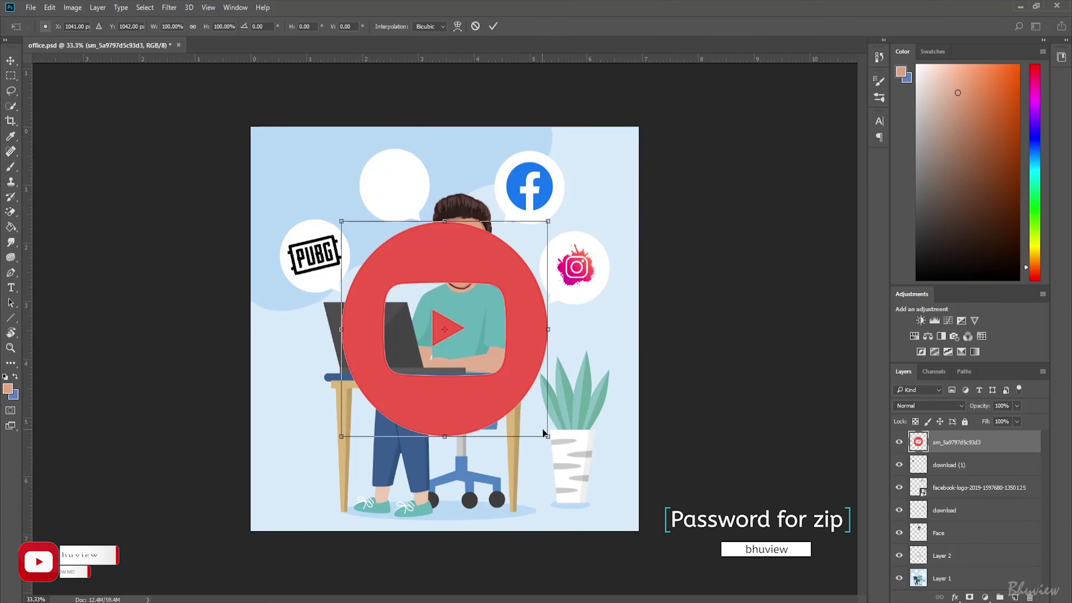
pyautogui.moveTo(544, 432); pyautogui.dragTo(413, 293)
pyautogui.moveTo(380, 260)
pyautogui.mouseDown()
pyautogui.moveTo(392, 181)
pyautogui.moveTo(422, 211)
pyautogui.moveTo(422, 195)
pyautogui.mouseUp()
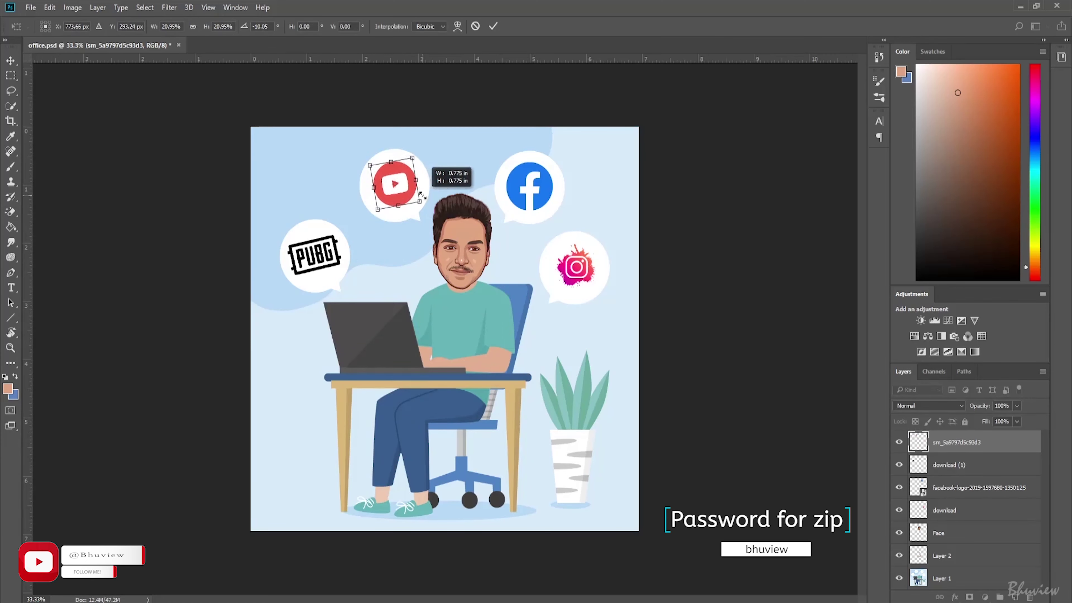
pyautogui.press('Return')
pyautogui.keyDown('ctrl'); pyautogui.click(542, 196); pyautogui.keyUp('ctrl')
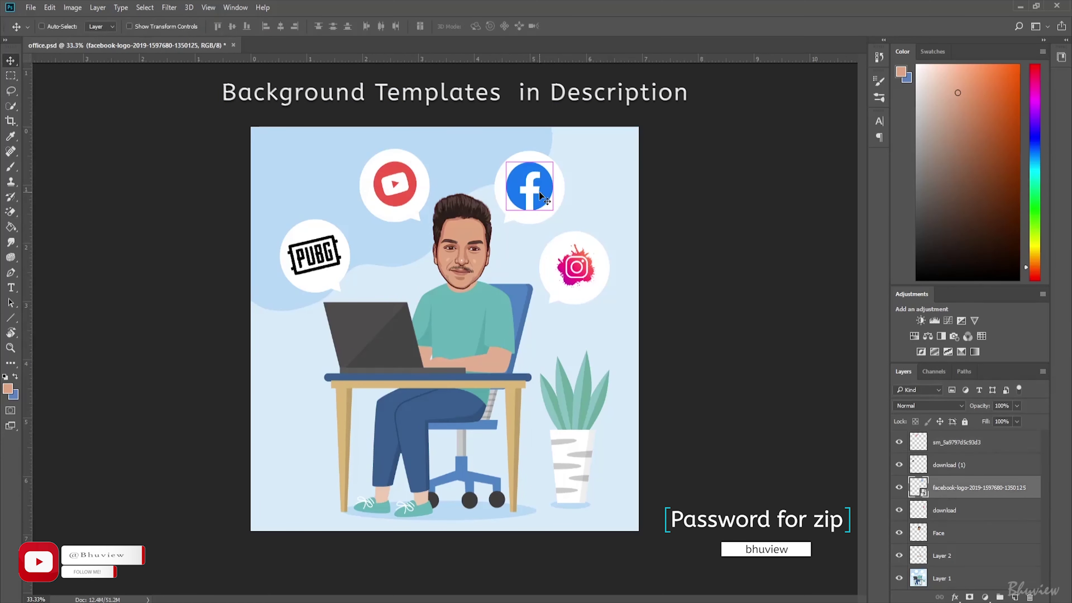
pyautogui.keyDown('ctrl'); pyautogui.click(584, 269); pyautogui.keyUp('ctrl')
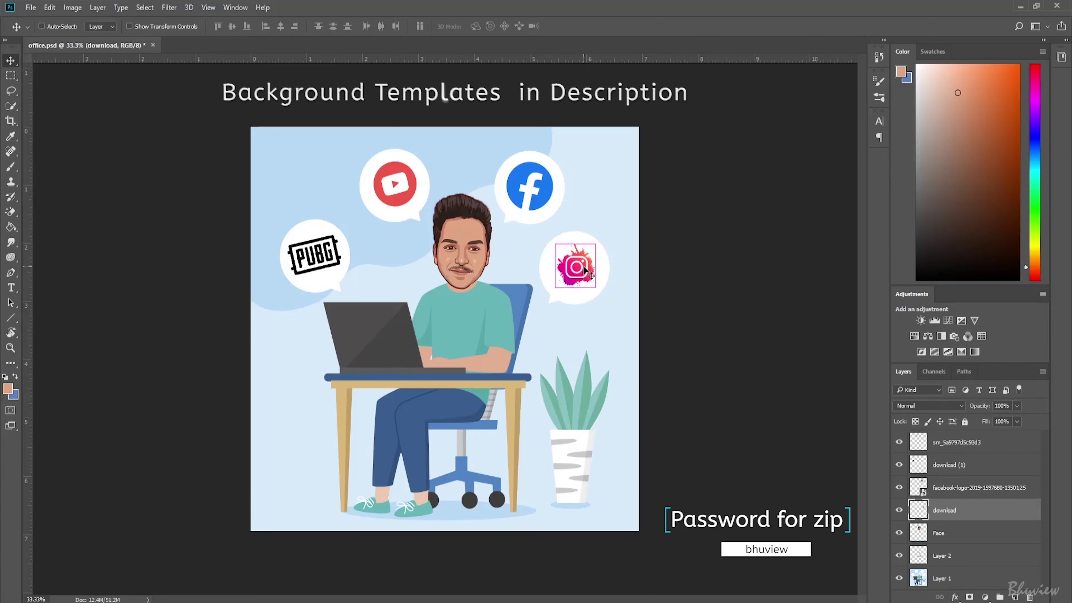
pyautogui.hotkey('ctrl', '-')
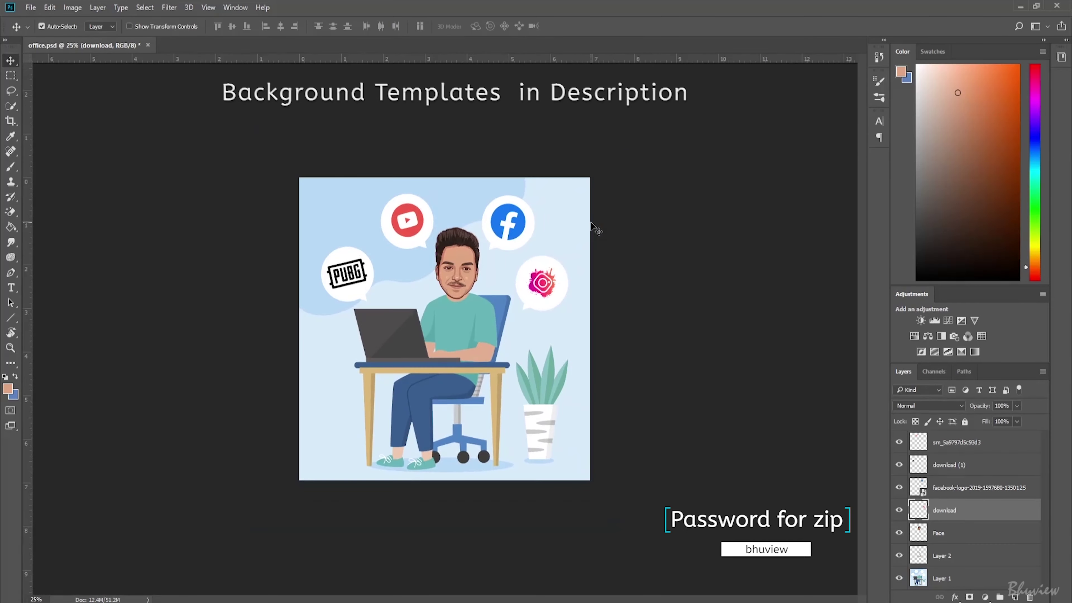